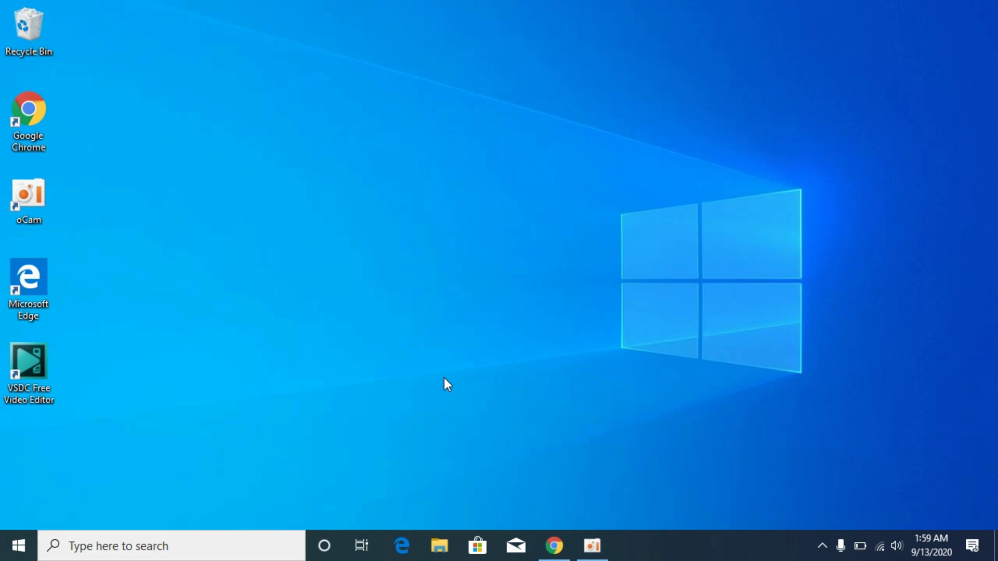
Google 'api-ms-win-crt-stdio-l1-1-0 download' and open the first DLL-files.com result
left_click(552, 544)
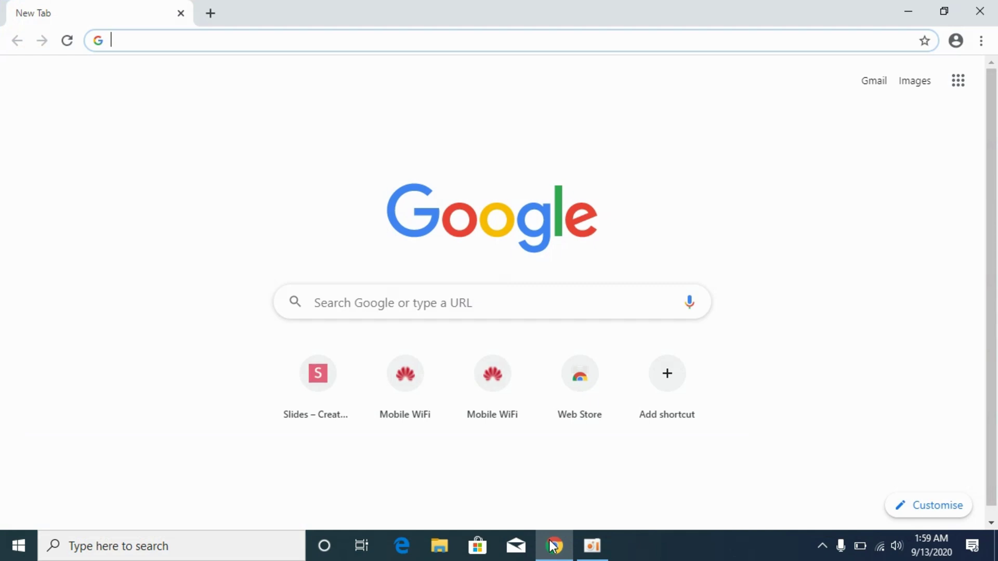
right_click(154, 42)
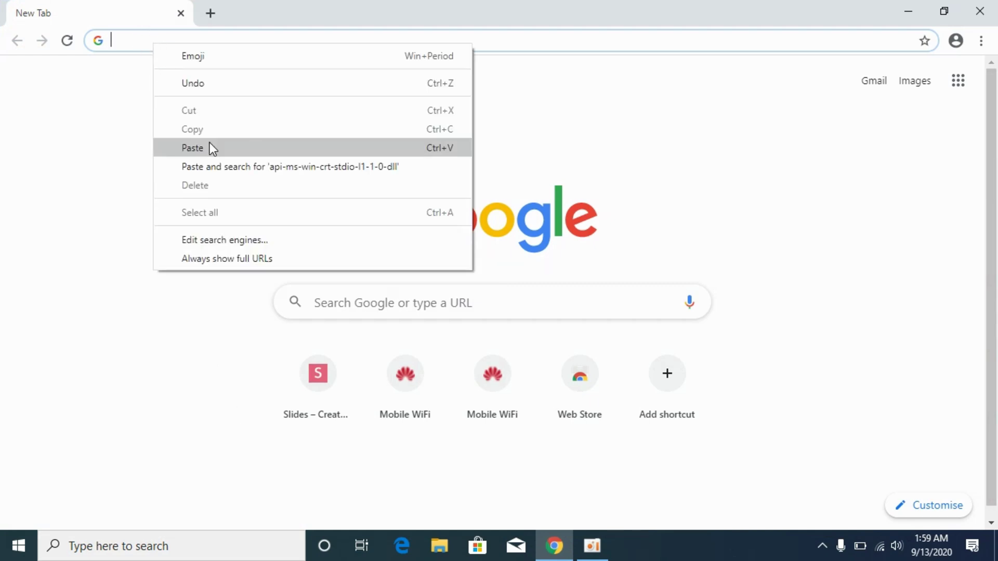
left_click(210, 143)
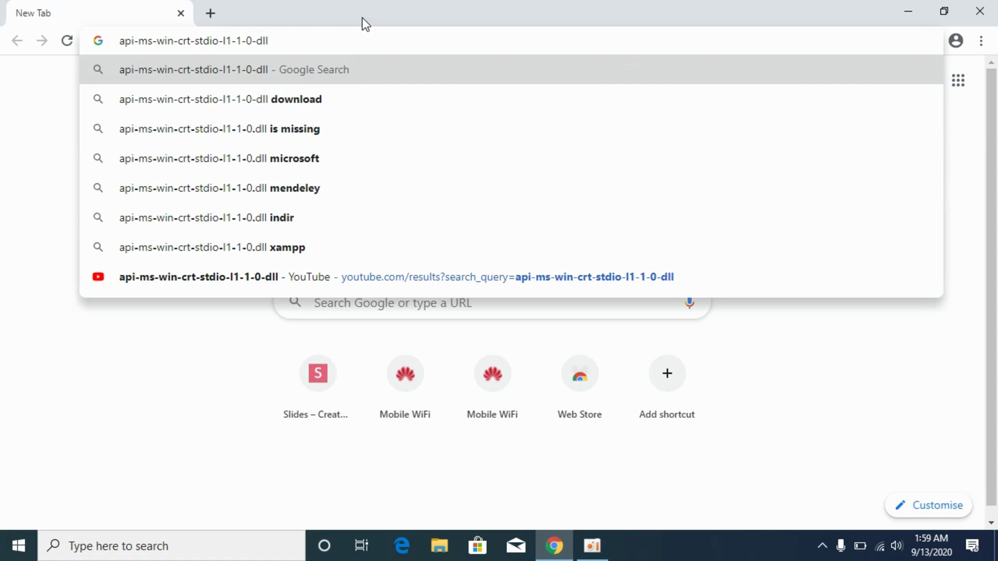
type("download")
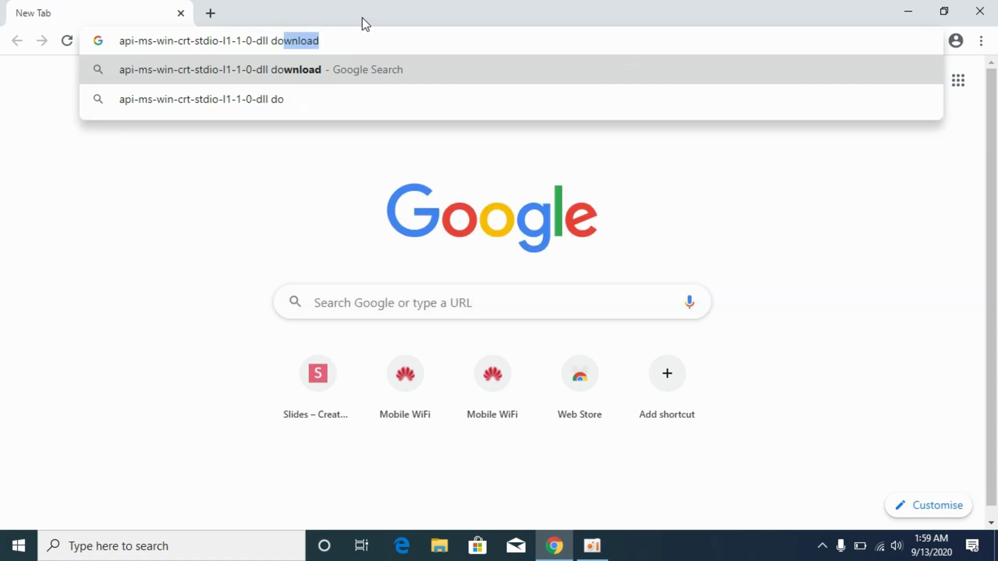
key("Return")
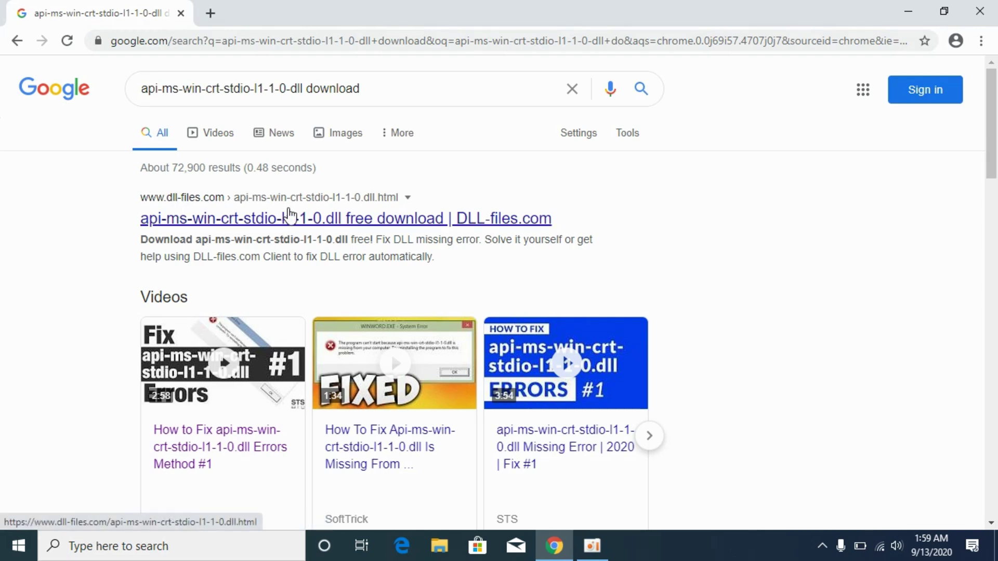
left_click(290, 215)
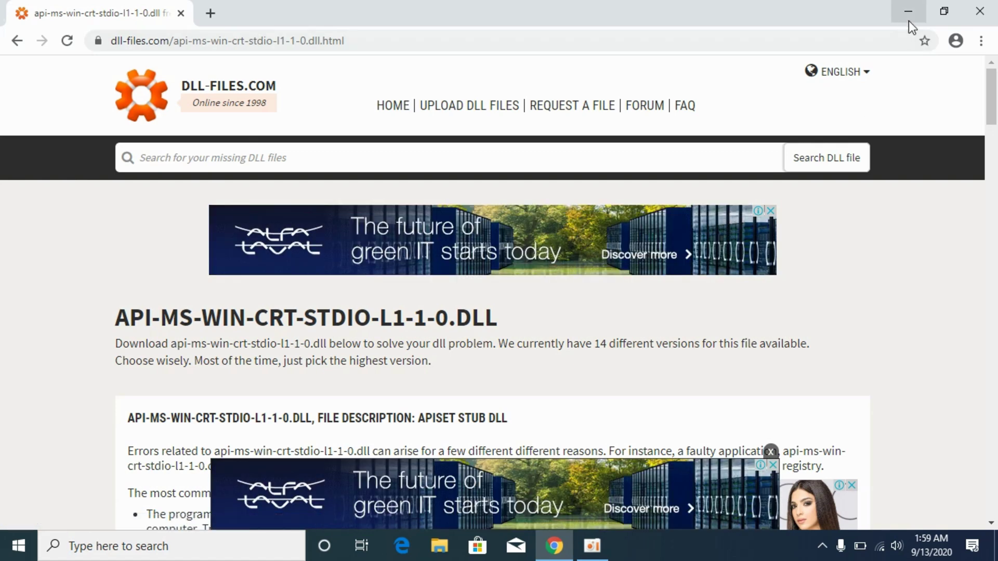
Open This PC's Properties from a Start search for 'this' to check the 64-bit system type
left_click(909, 19)
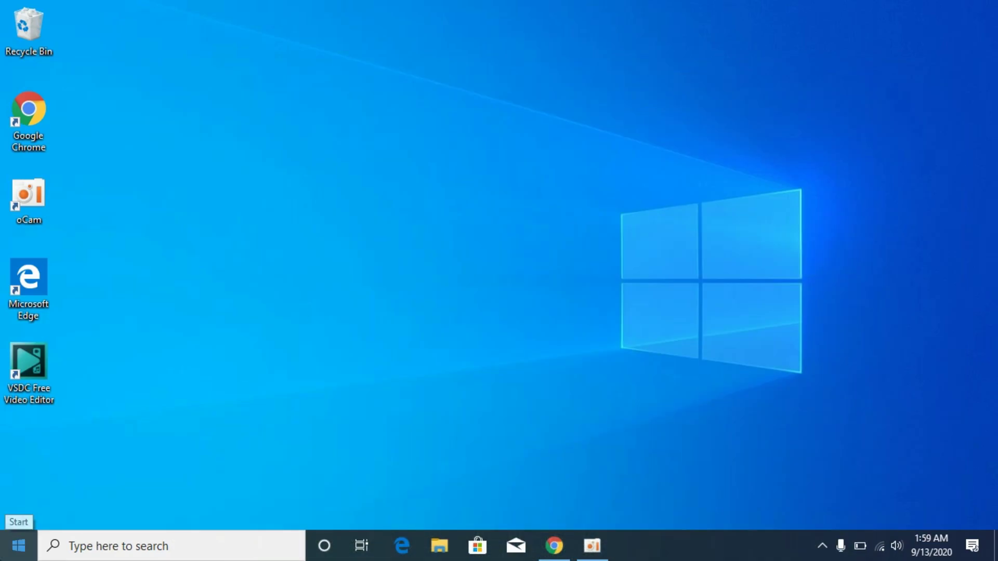
left_click(18, 546)
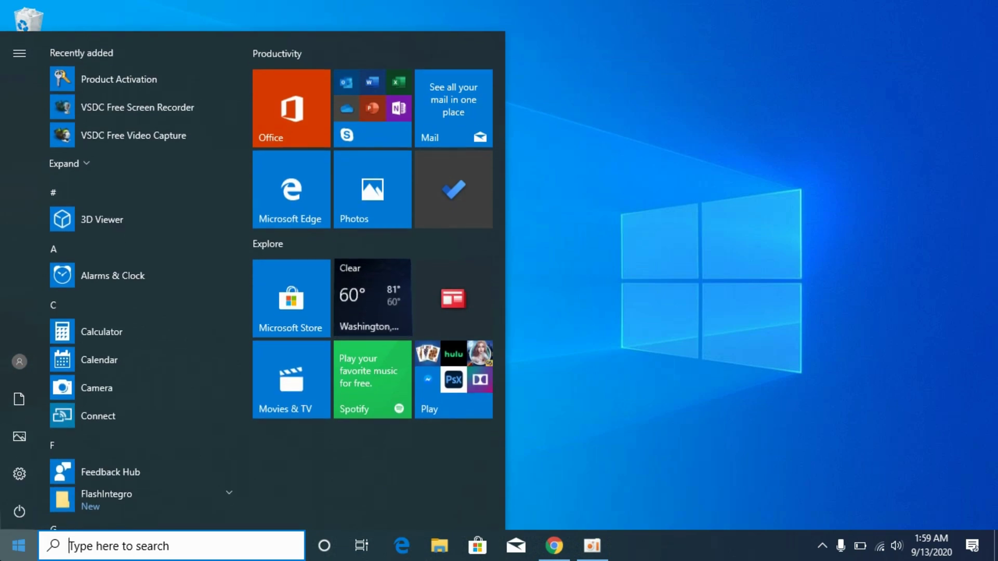
type("this")
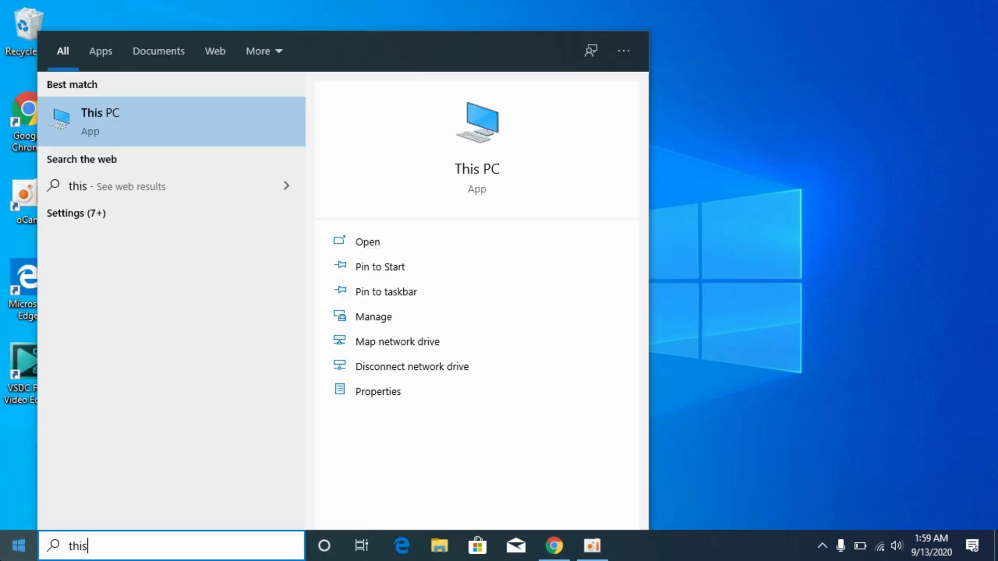
right_click(151, 120)
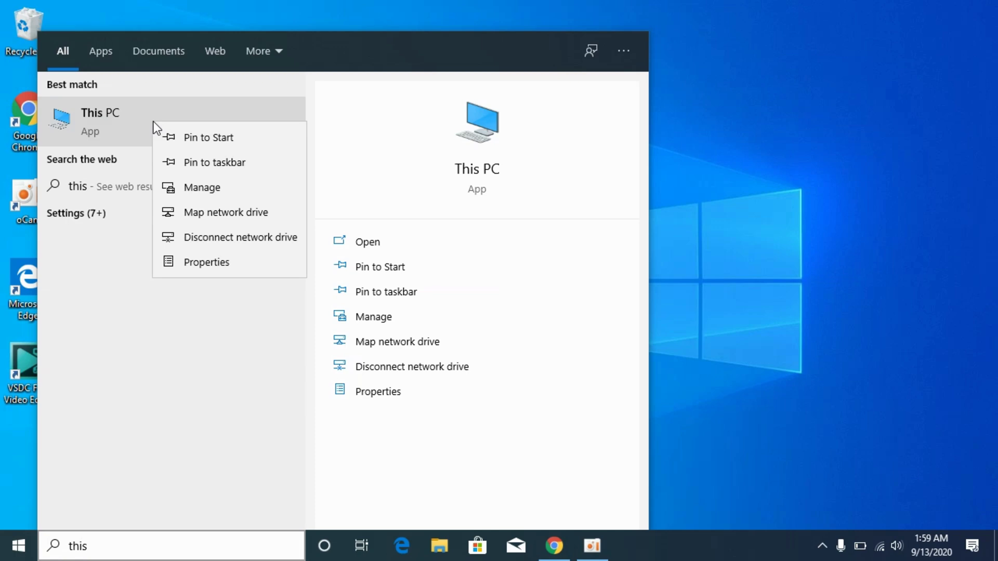
left_click(211, 266)
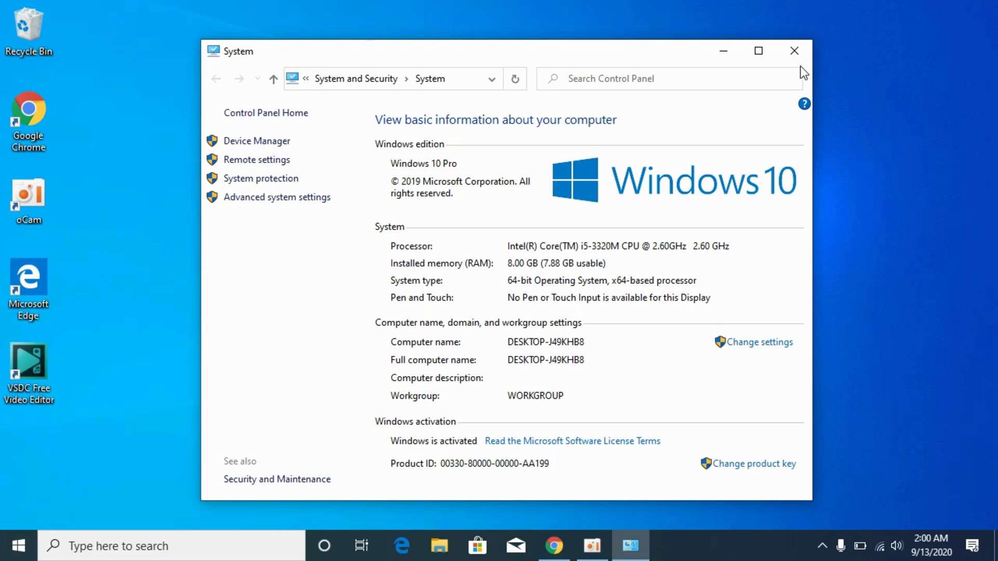
Close the System window and download the 32-bit 10.0.18362.1 zip from DLL-files.com
left_click(795, 50)
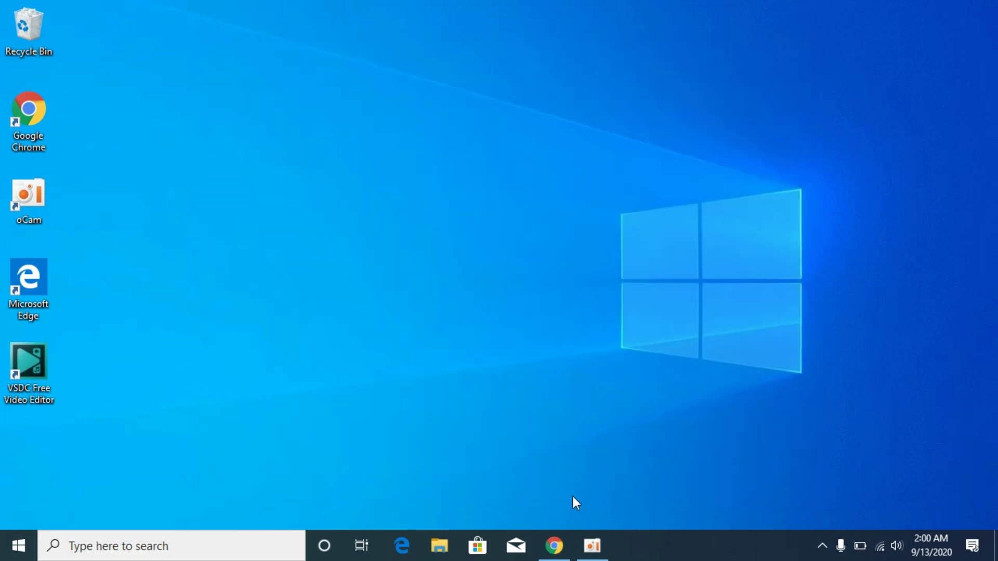
left_click(554, 545)
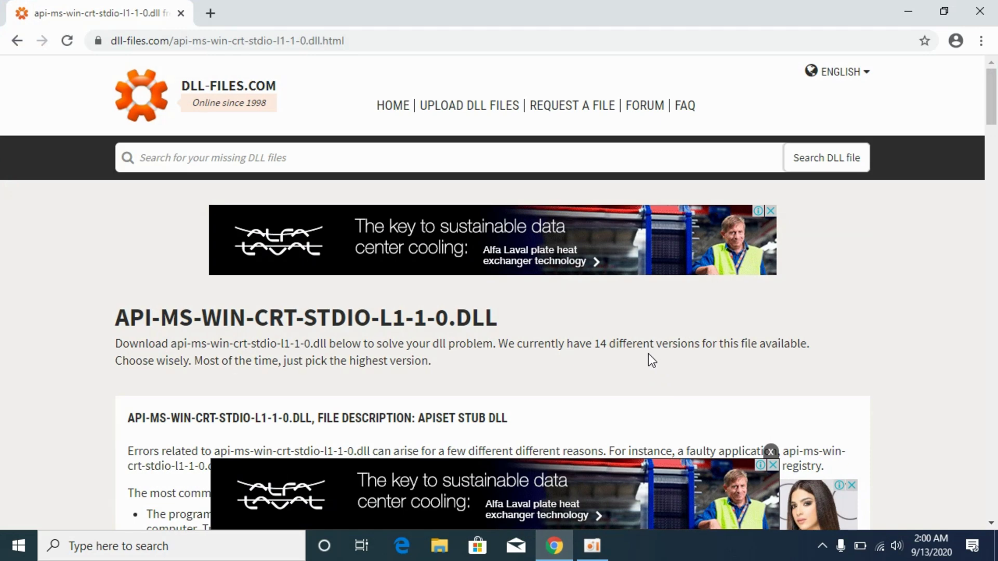
scroll(649, 359, "down", 15)
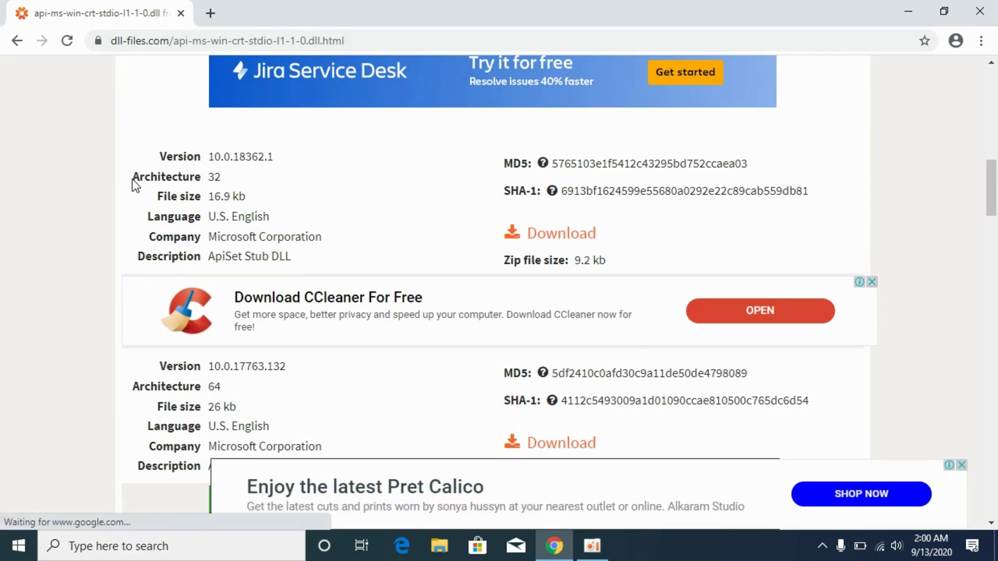
left_click_drag(134, 173, 226, 183)
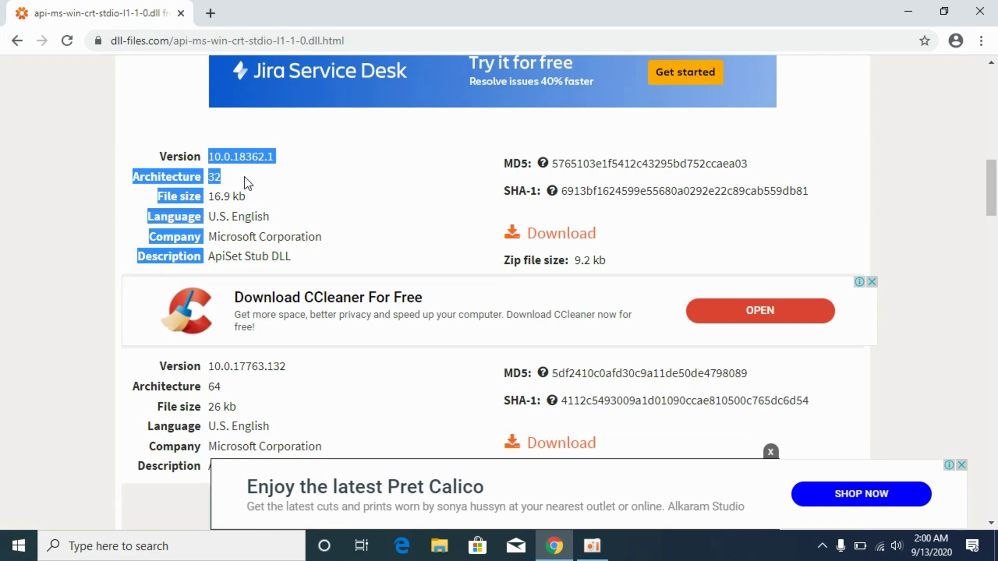
left_click(370, 204)
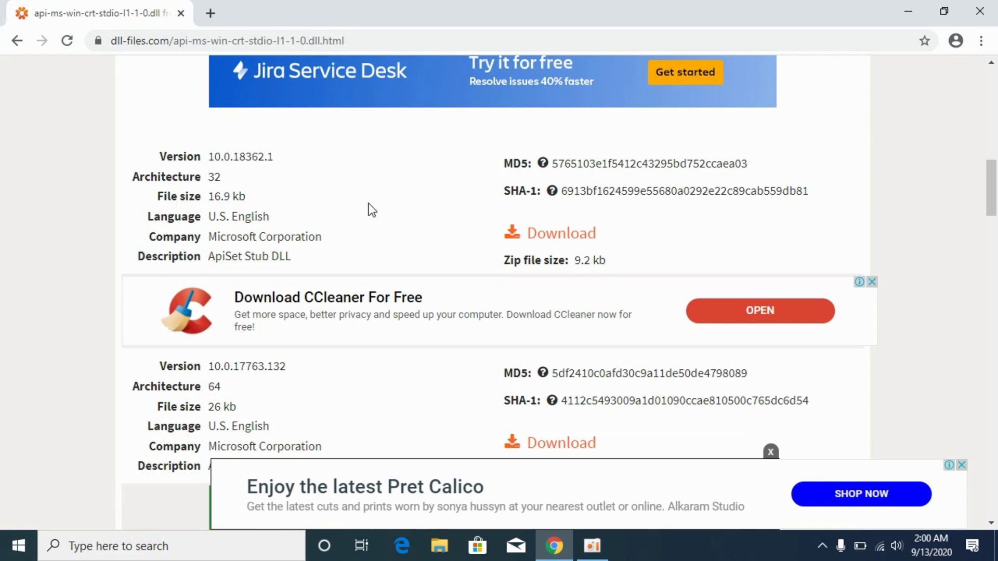
left_click(553, 233)
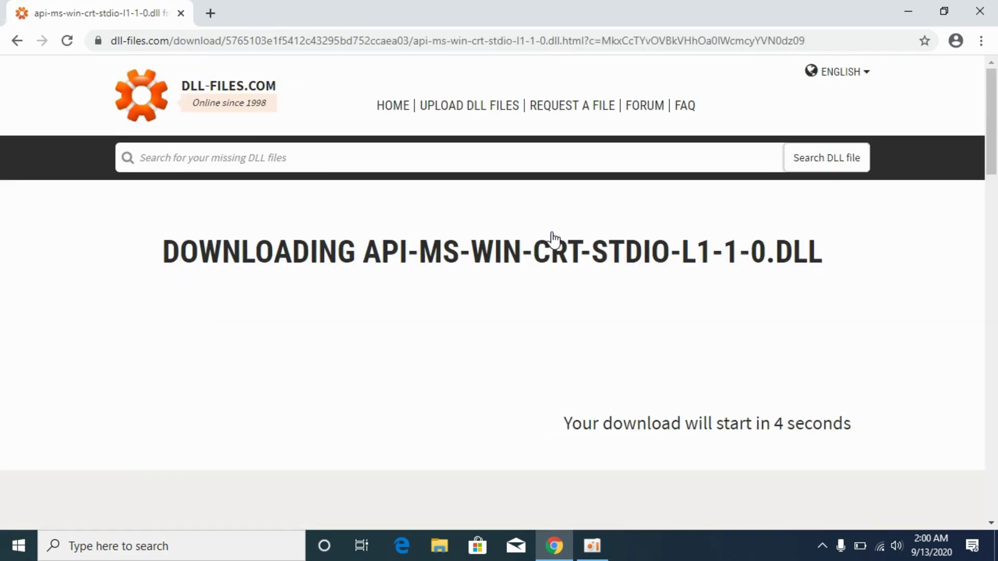
scroll(565, 258, "down", 3)
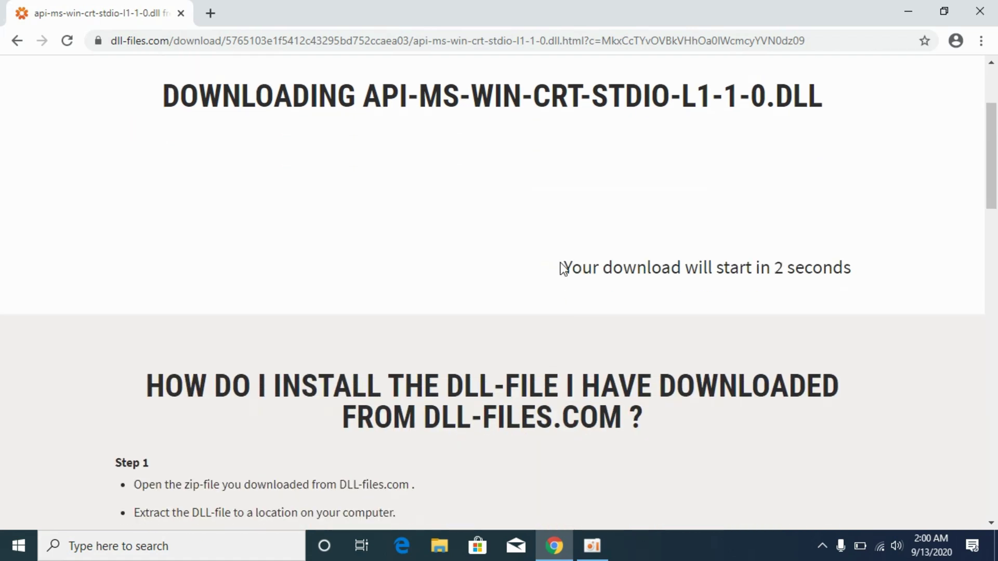
left_click_drag(560, 268, 869, 289)
left_click(709, 295)
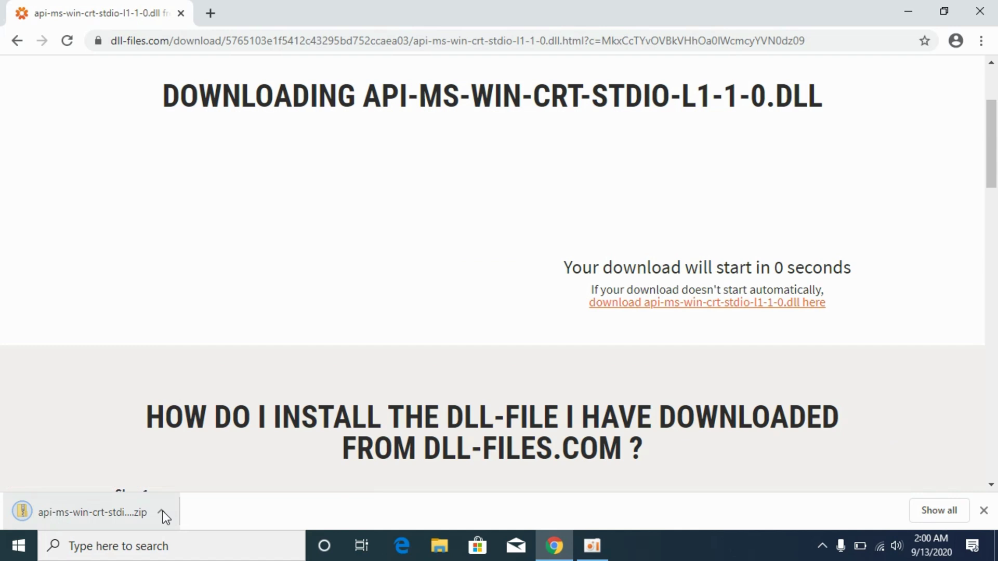
Copy api-ms-win-crt-stdio-l1-1-0.dll from the zip in Downloads, then go to This PC
left_click(439, 546)
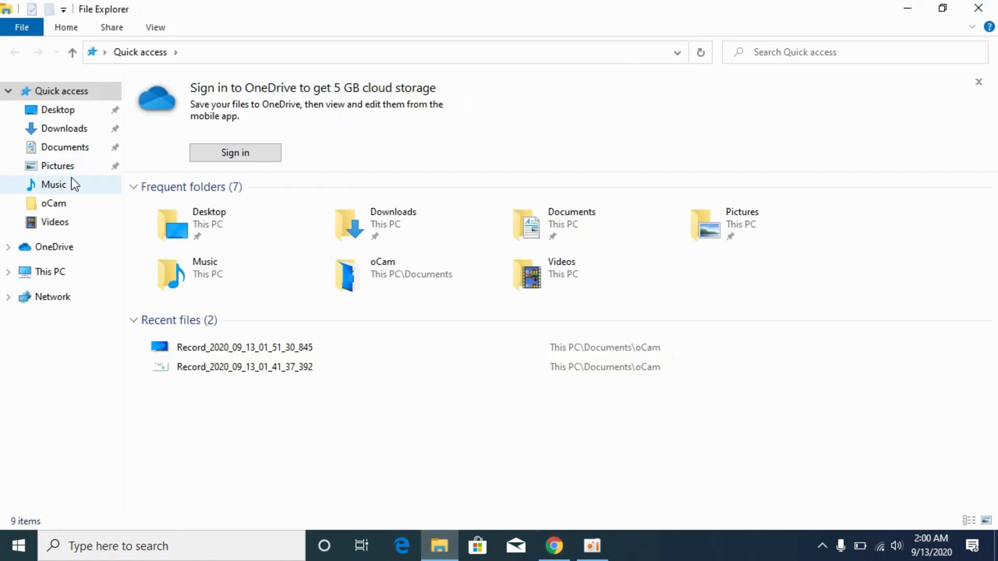
left_click(65, 128)
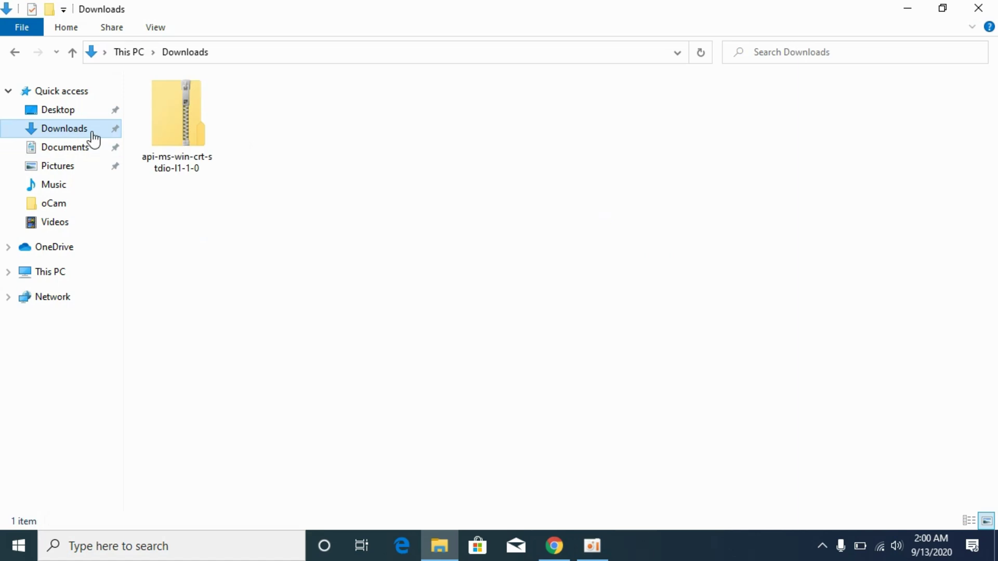
double_click(183, 124)
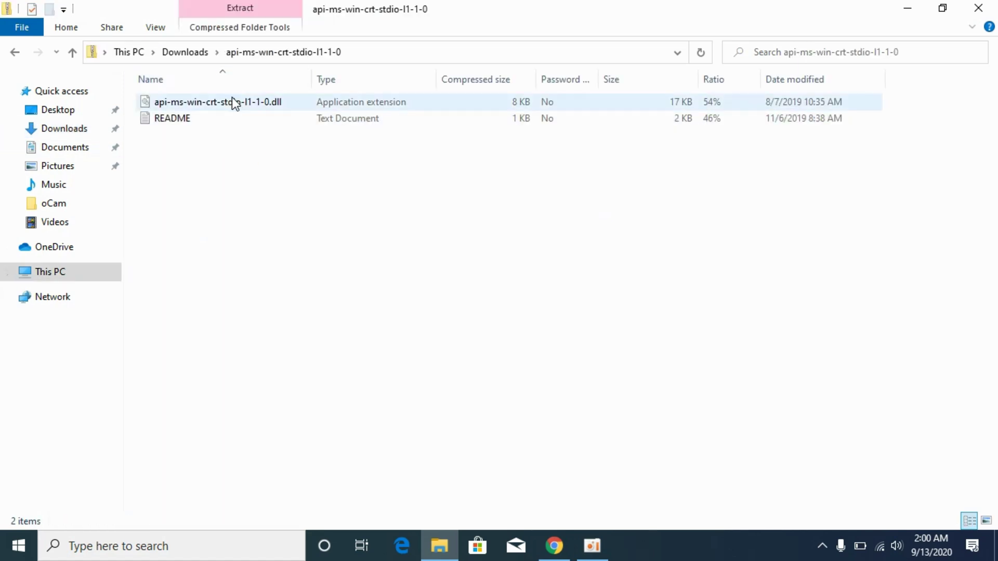
left_click(207, 103)
right_click(209, 99)
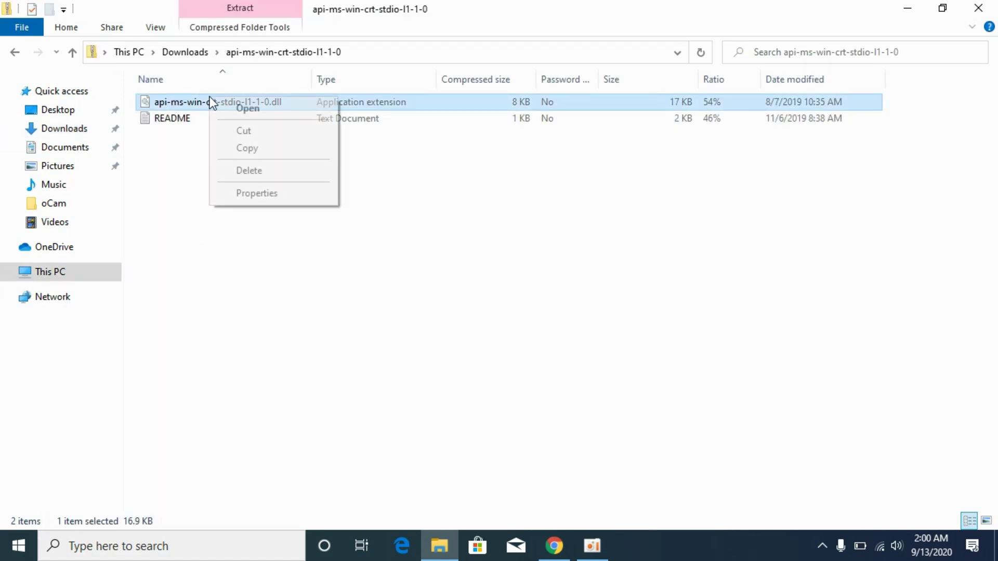
left_click(255, 154)
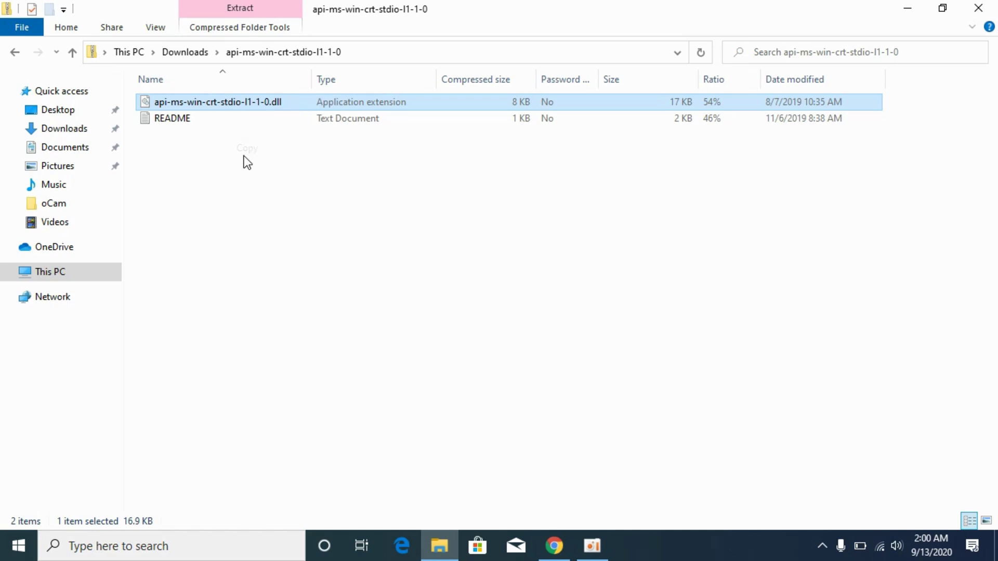
left_click(84, 276)
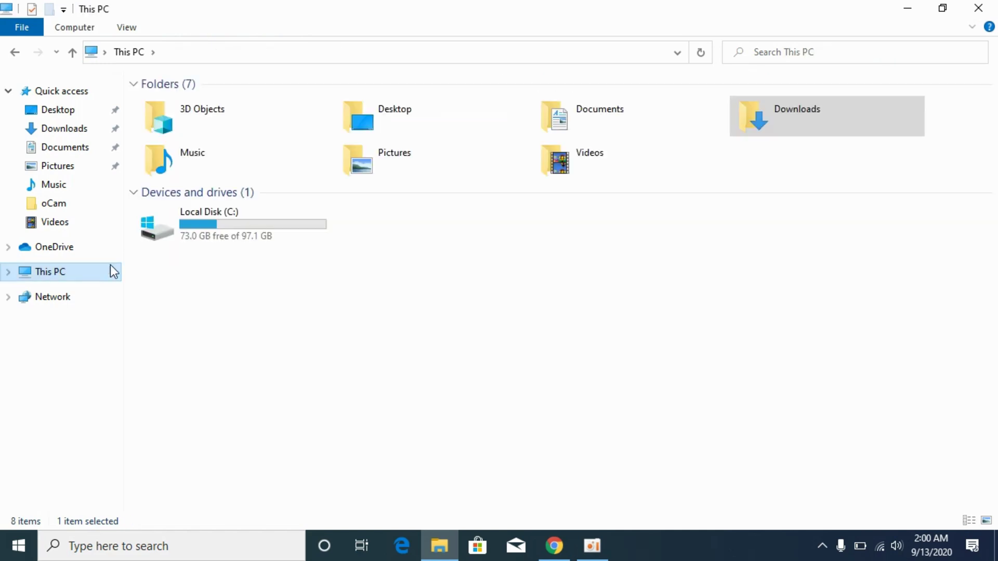
Navigate from Local Disk (C:) into the C:\Windows\SysWOW64 folder
double_click(202, 219)
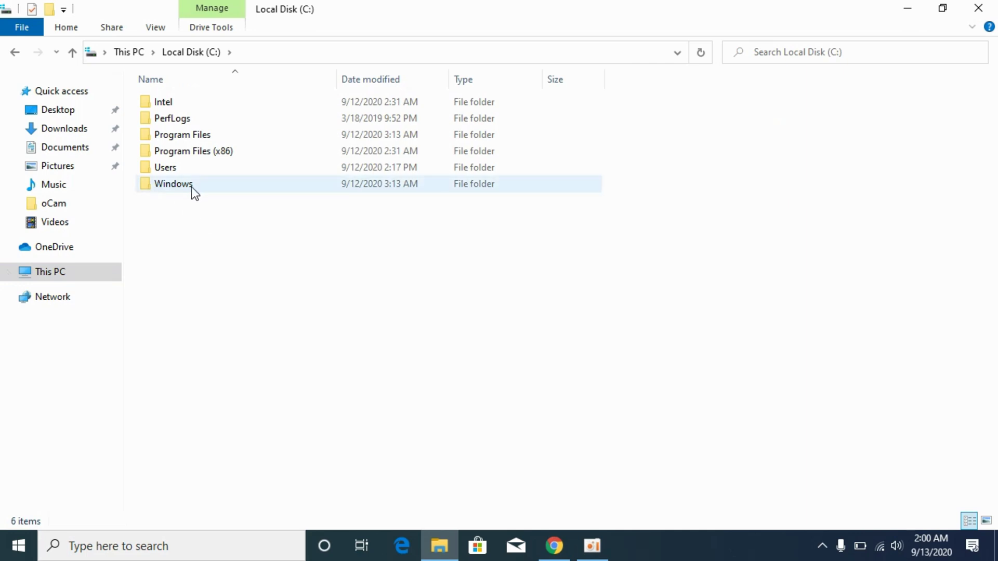
double_click(165, 183)
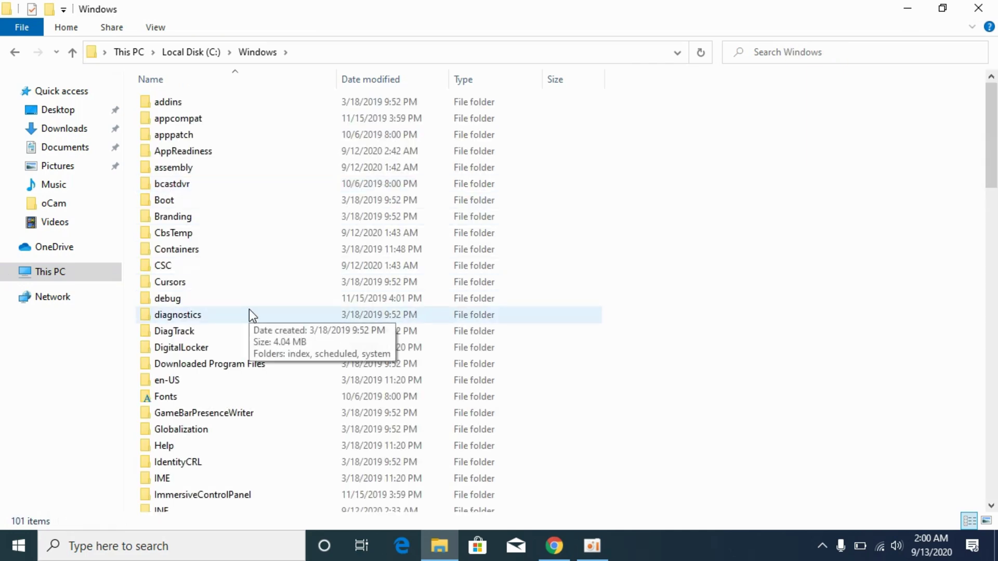
scroll(248, 314, "down", 4)
scroll(248, 314, "down", 2)
scroll(250, 311, "down", 9)
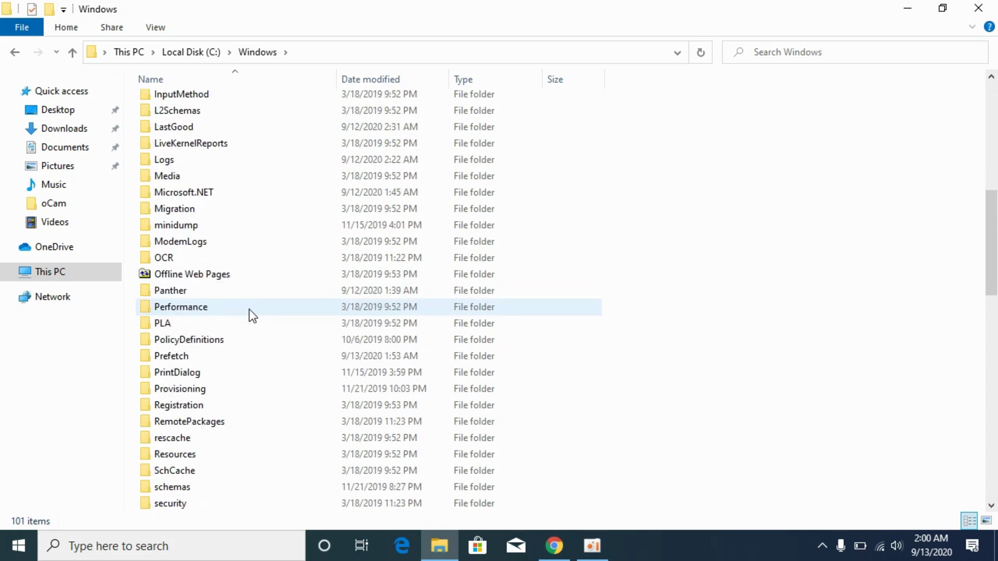
scroll(248, 310, "down", 2)
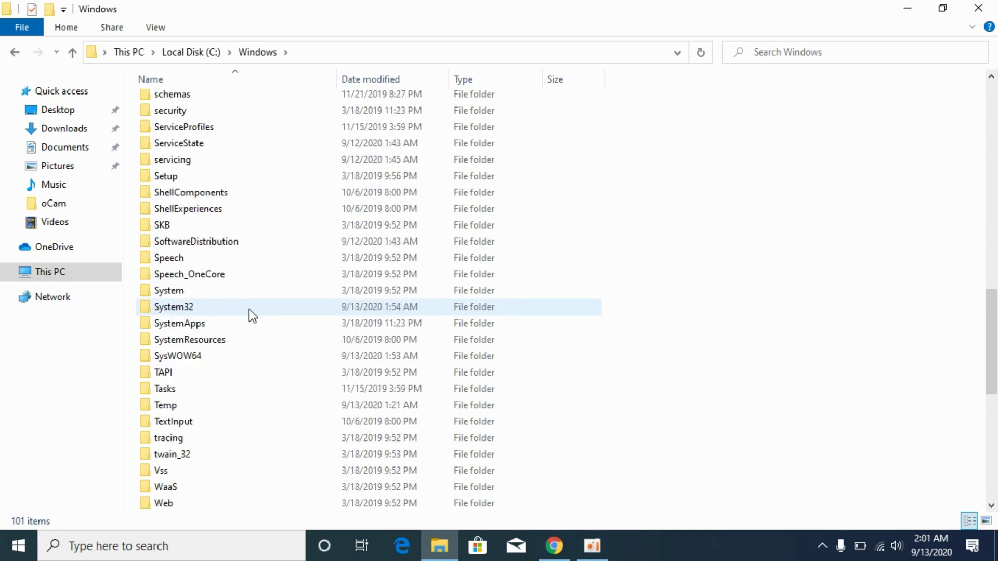
left_click(170, 356)
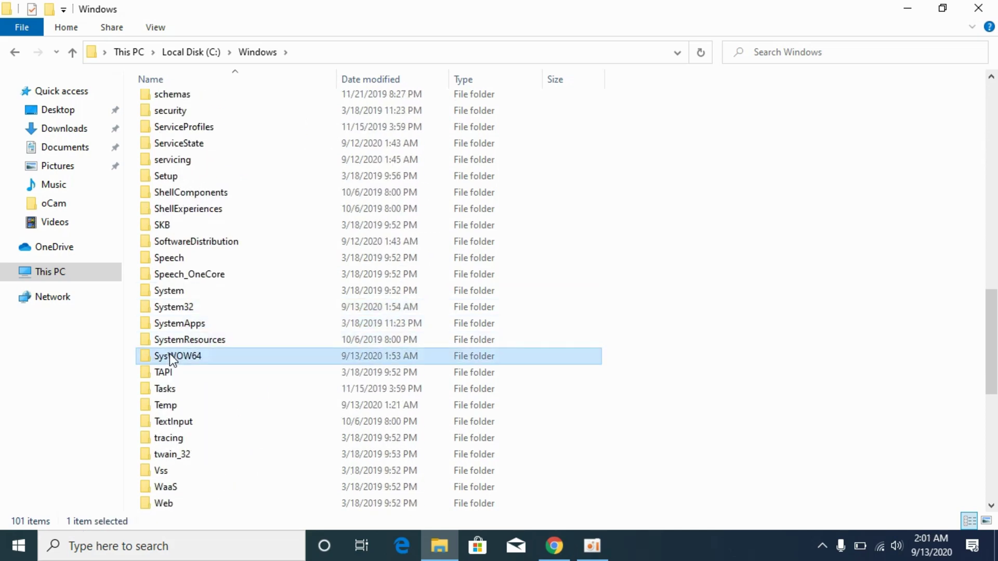
double_click(249, 358)
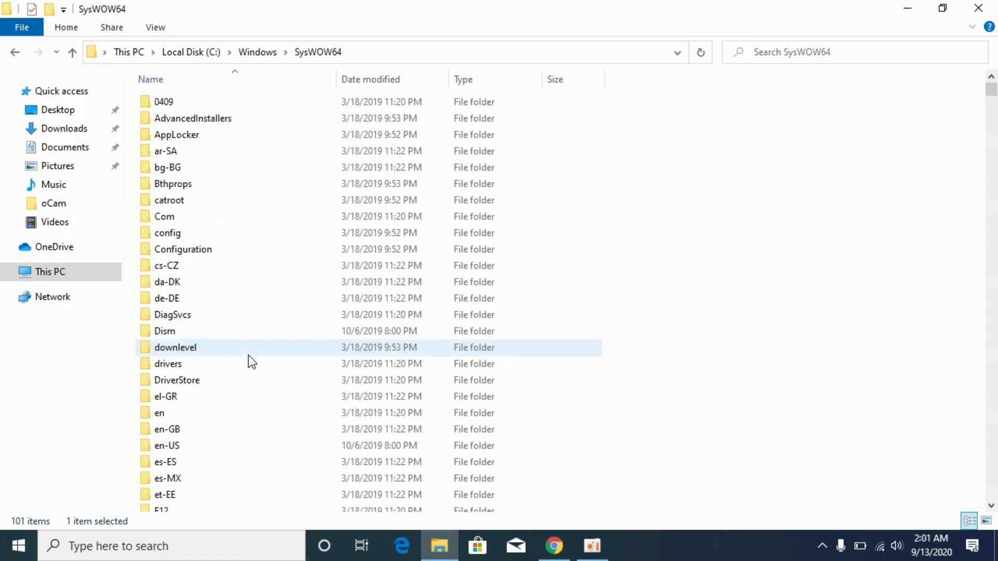
Paste the DLL into SysWOW64 with administrator permission and return to This PC
right_click(827, 176)
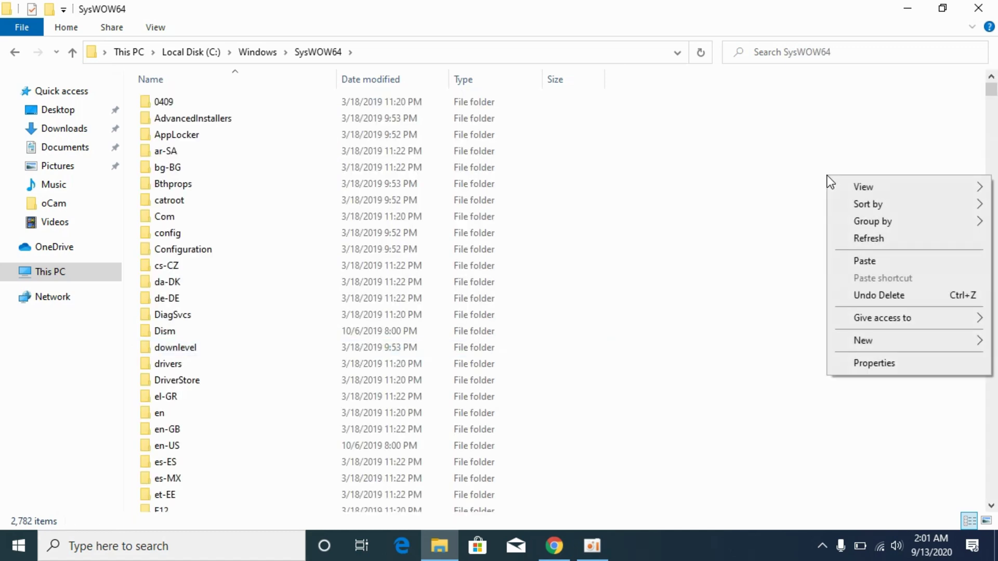
left_click(857, 263)
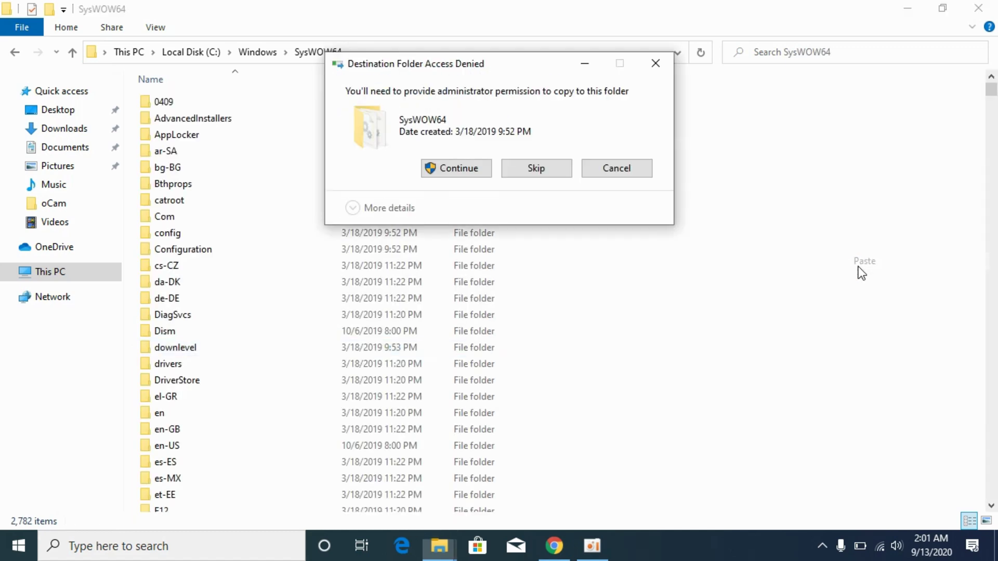
left_click(444, 169)
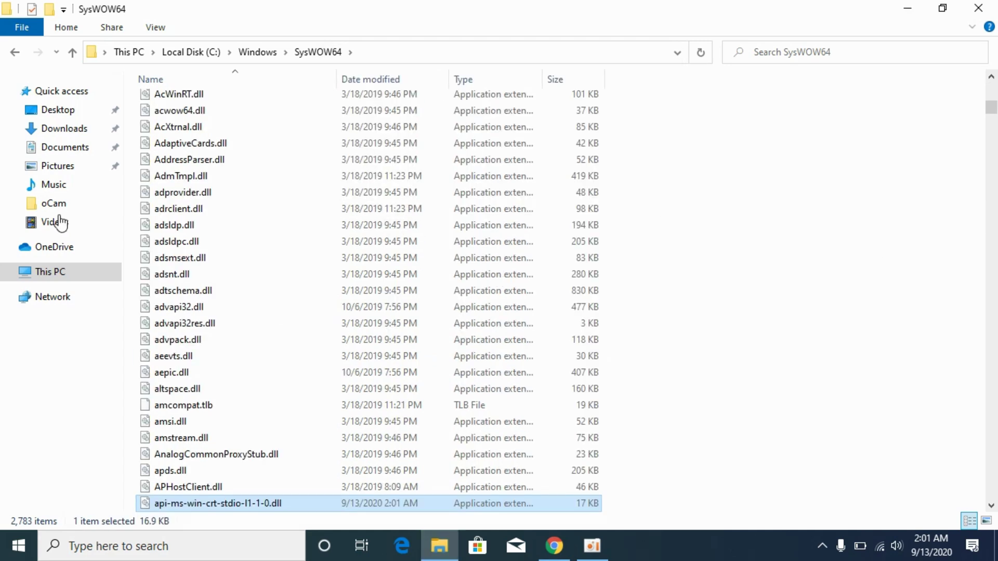
left_click(9, 52)
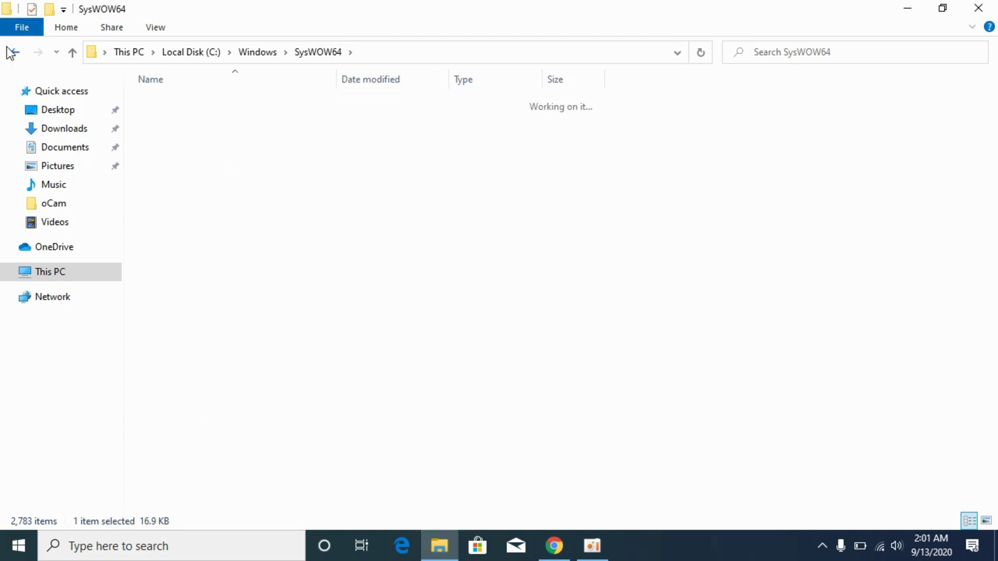
left_click(111, 271)
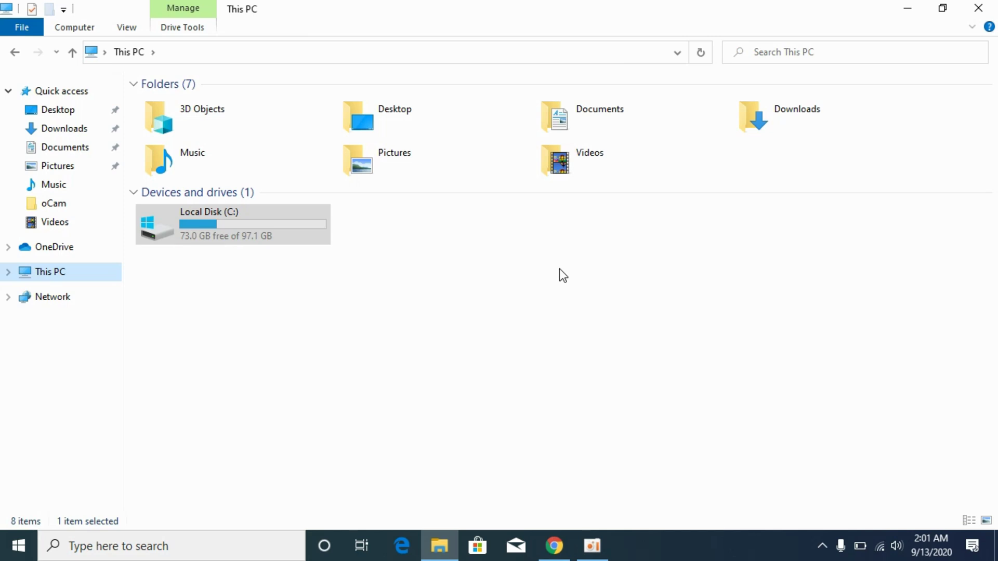
Return to the DLL-files.com version list and highlight the 32-bit 10.0.18362.1 entry
left_click(554, 545)
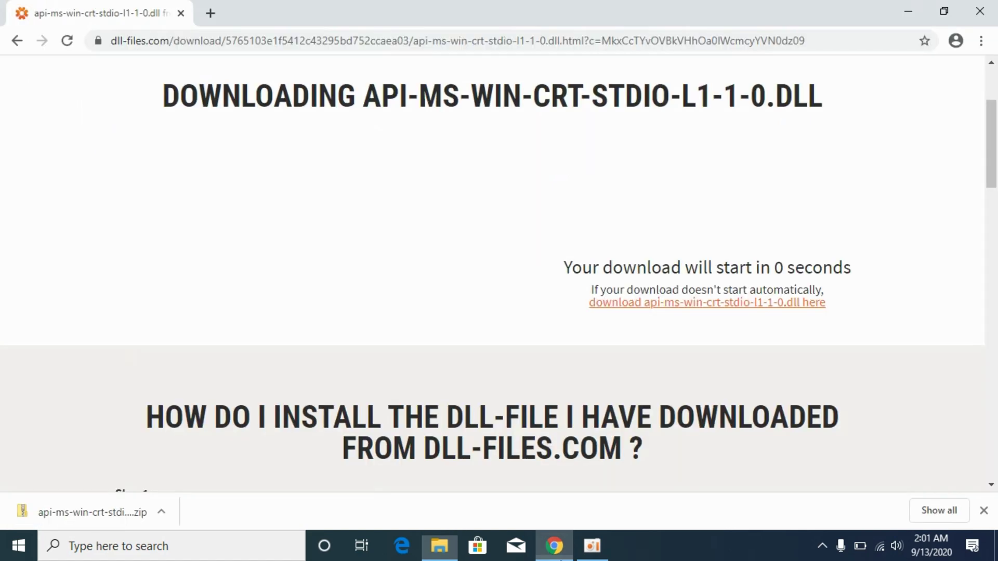
left_click(24, 48)
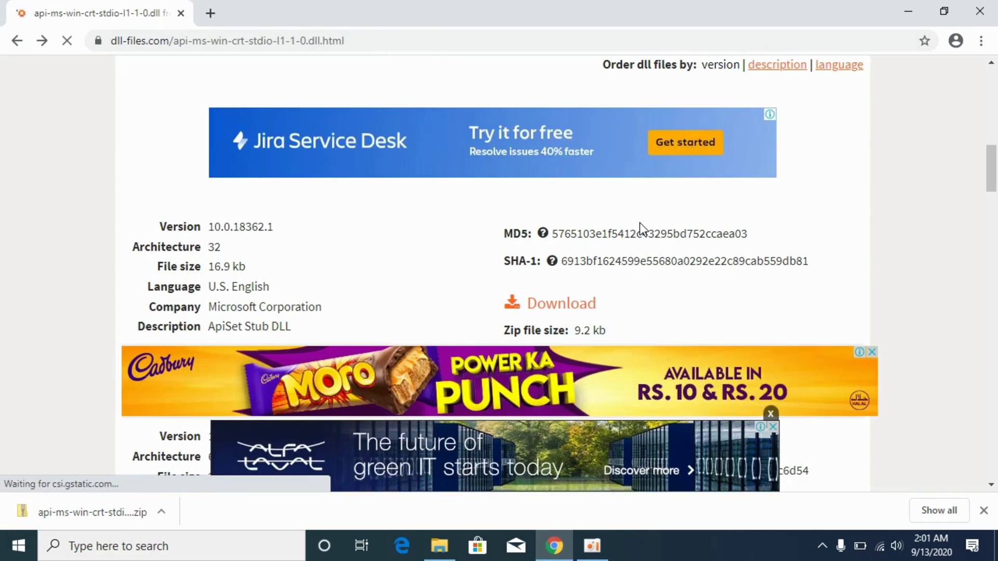
scroll(641, 226, "down", 4)
scroll(641, 222, "up", 3)
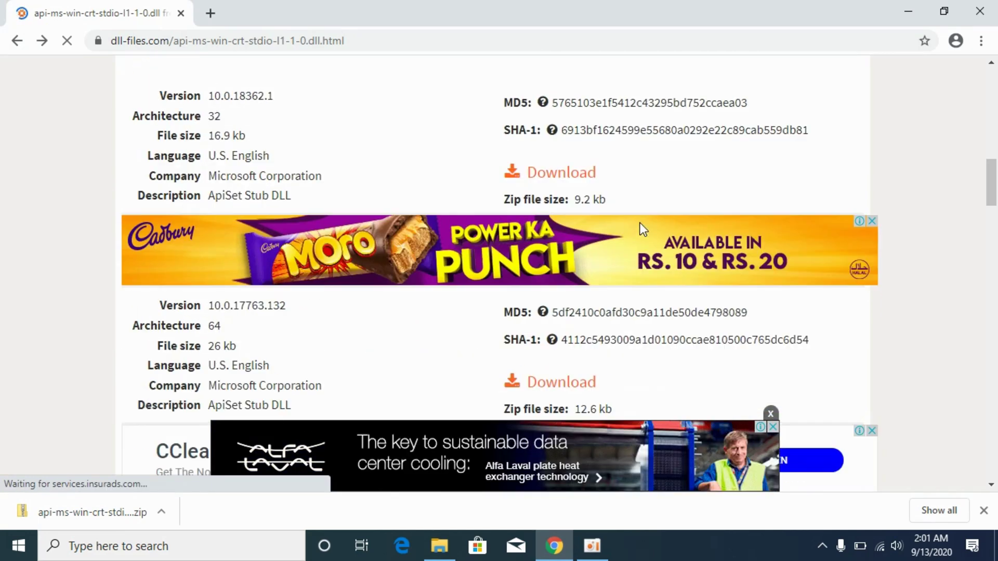
left_click_drag(140, 169, 276, 182)
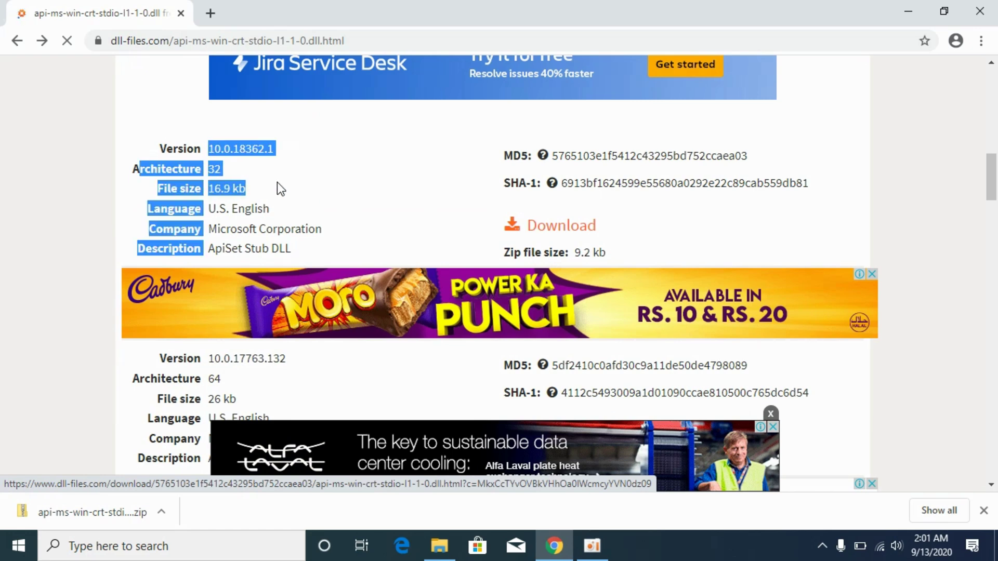
scroll(135, 156, "down", 4)
left_click_drag(135, 147, 301, 155)
left_click(303, 155)
Highlight the 64-bit 10.0.17134.12 entry's version and architecture details
scroll(304, 155, "up", 5)
scroll(303, 155, "down", 5)
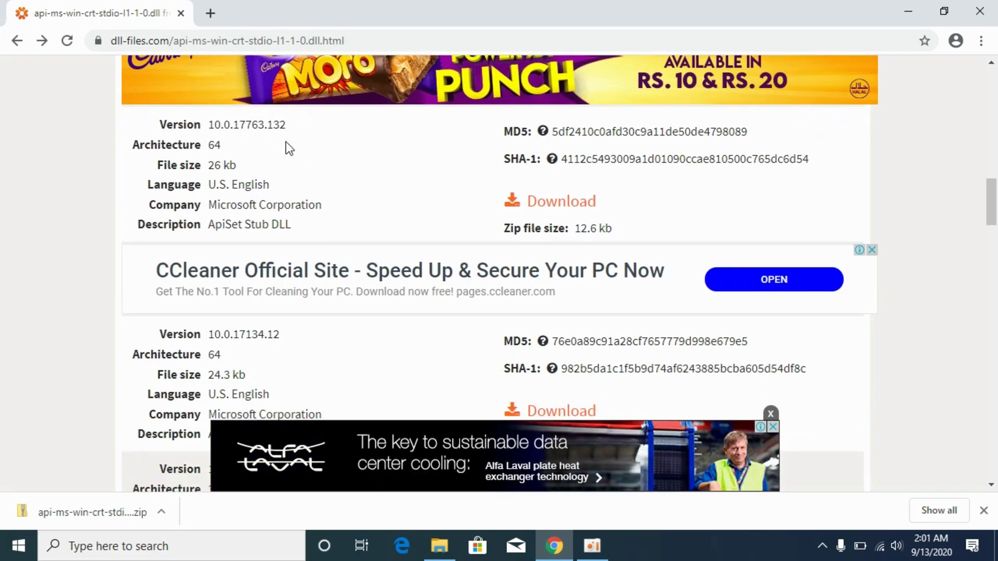
scroll(288, 149, "down", 4)
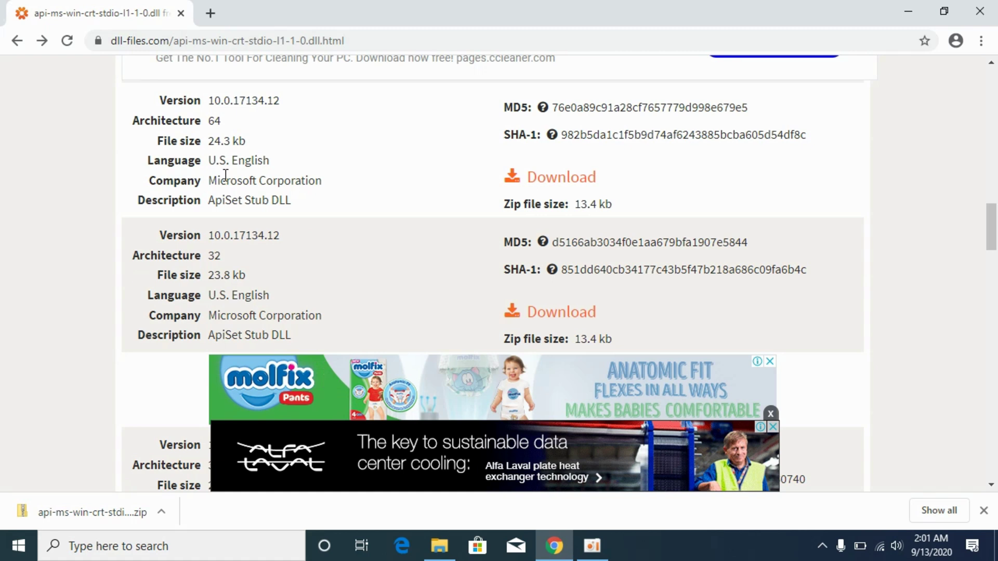
double_click(211, 123)
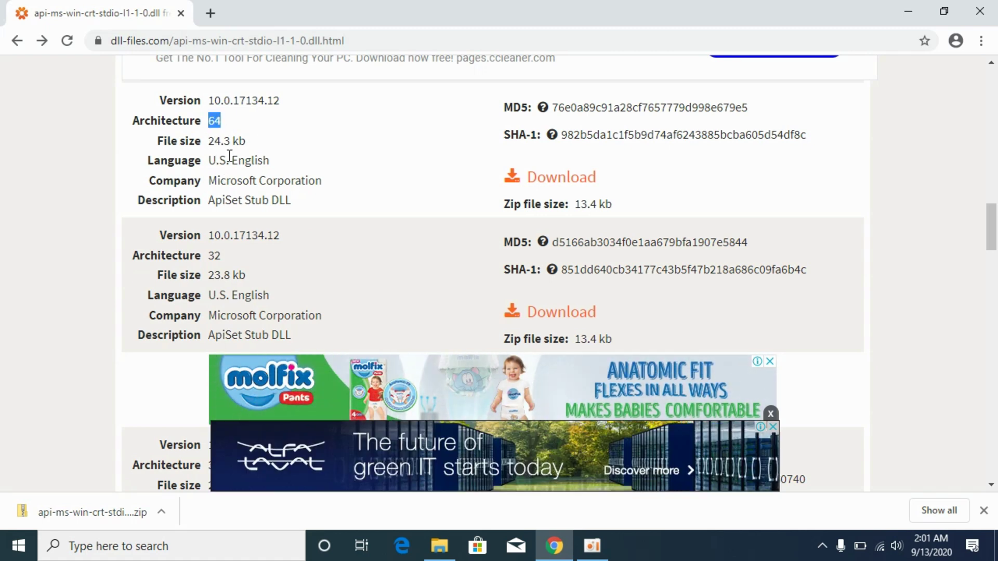
left_click_drag(188, 255, 314, 235)
left_click_drag(221, 97, 332, 117)
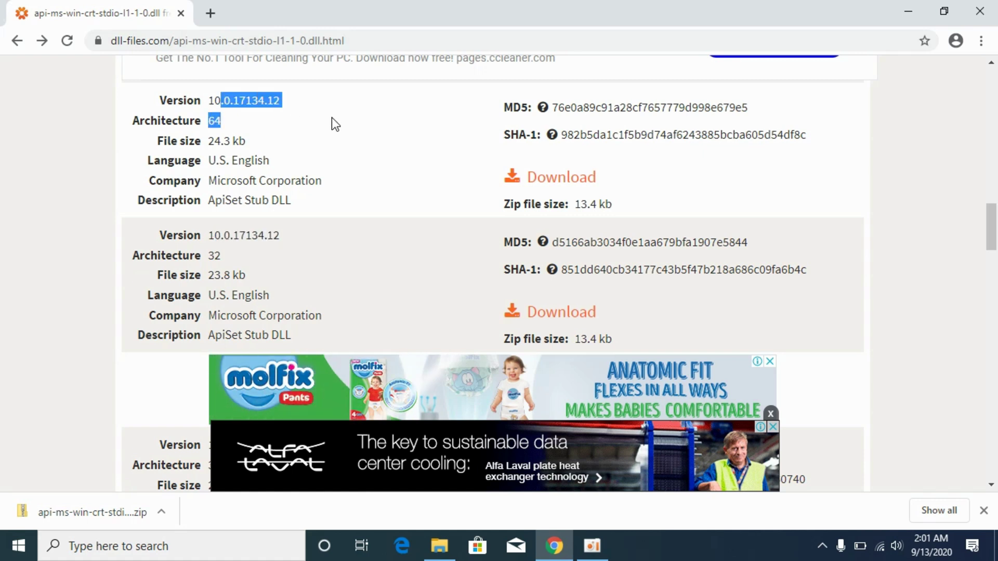
left_click(343, 130)
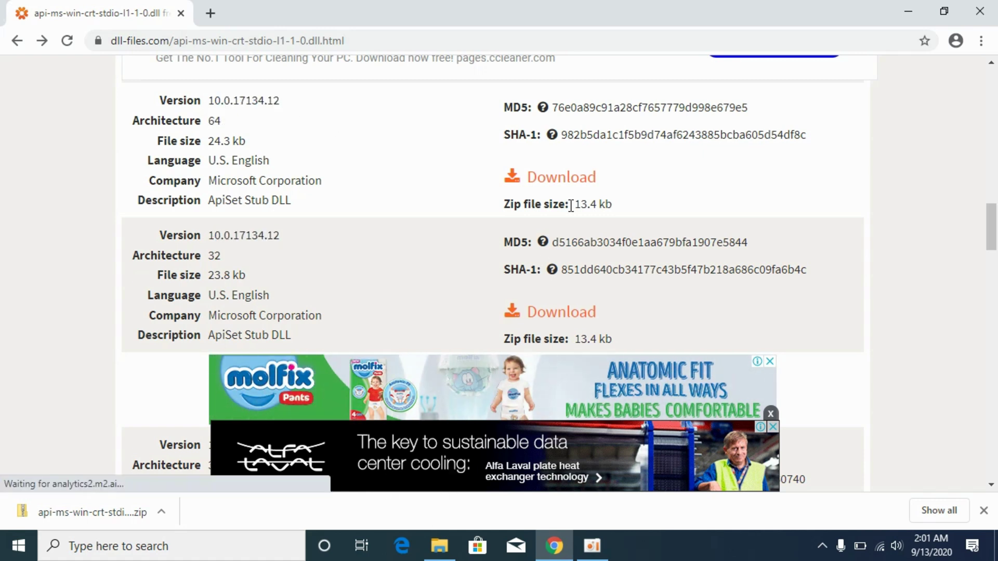
Delete the previously downloaded zip from the Downloads folder
left_click(439, 546)
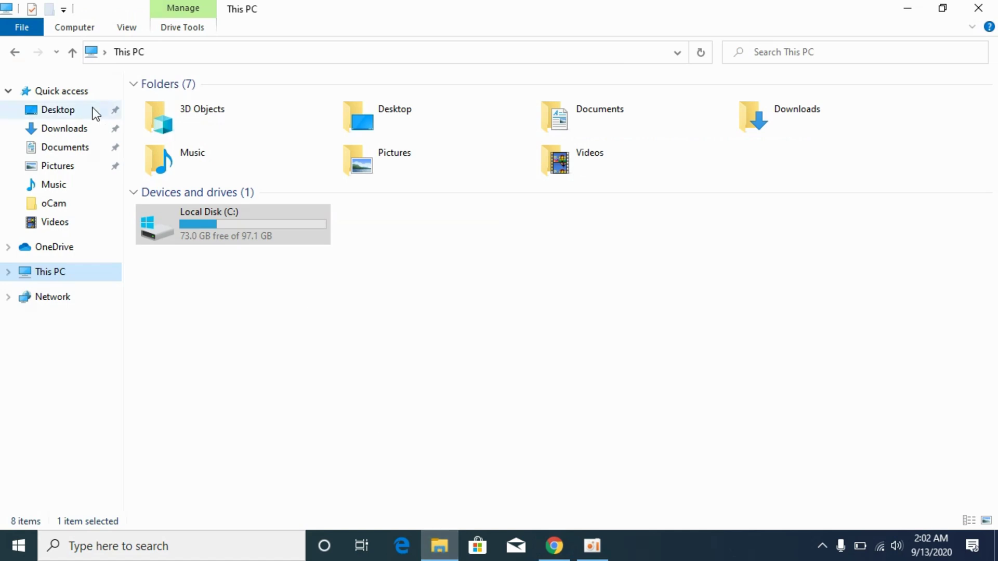
left_click(66, 131)
right_click(185, 115)
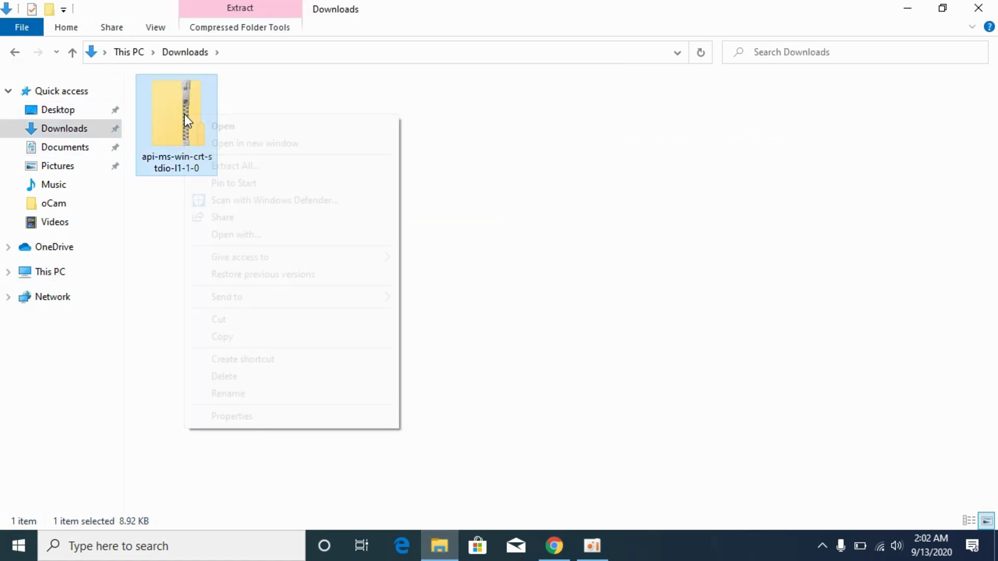
left_click(229, 378)
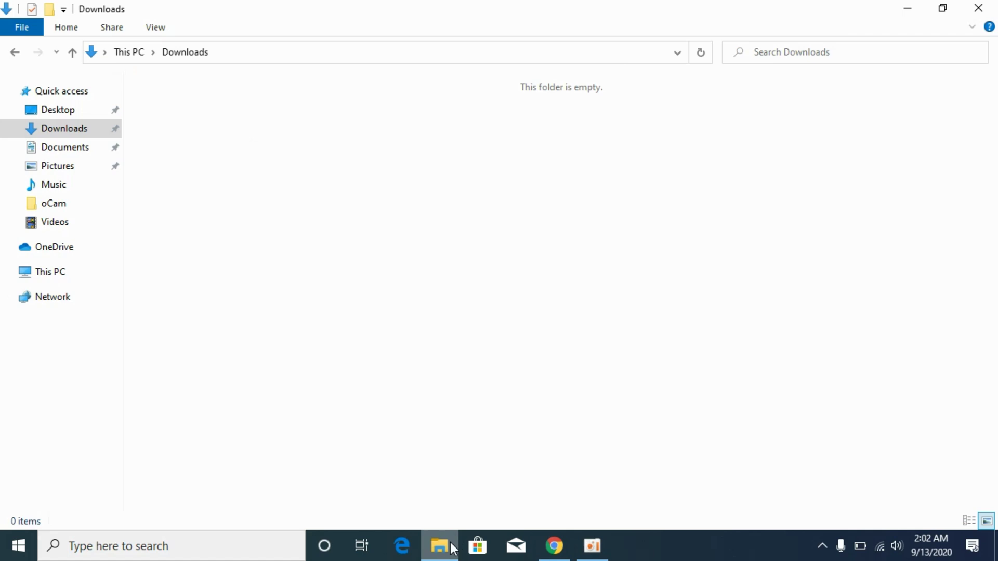
left_click(554, 545)
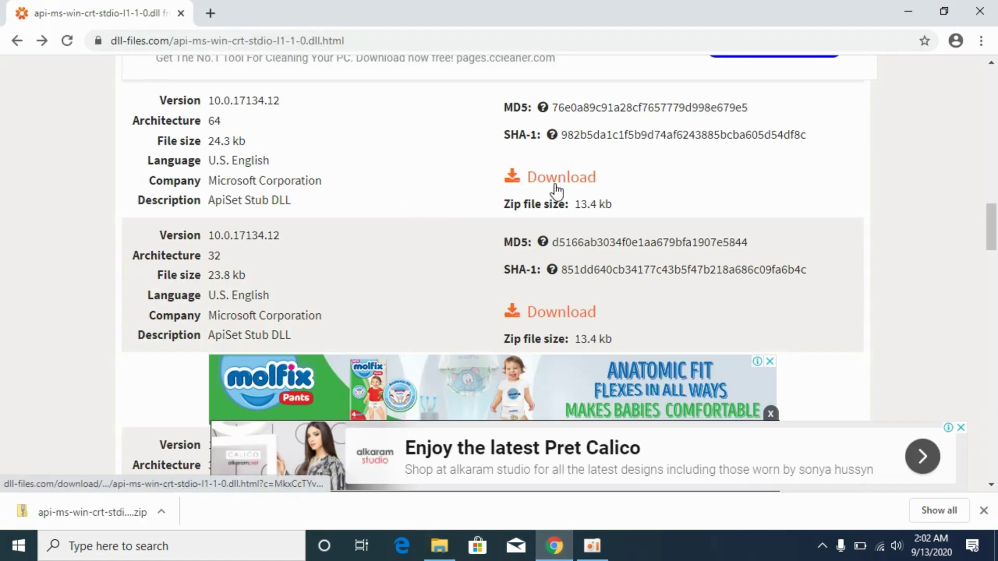
Download both the 32-bit and 64-bit 10.0.17134.12 zips from DLL-files.com
left_click(551, 314)
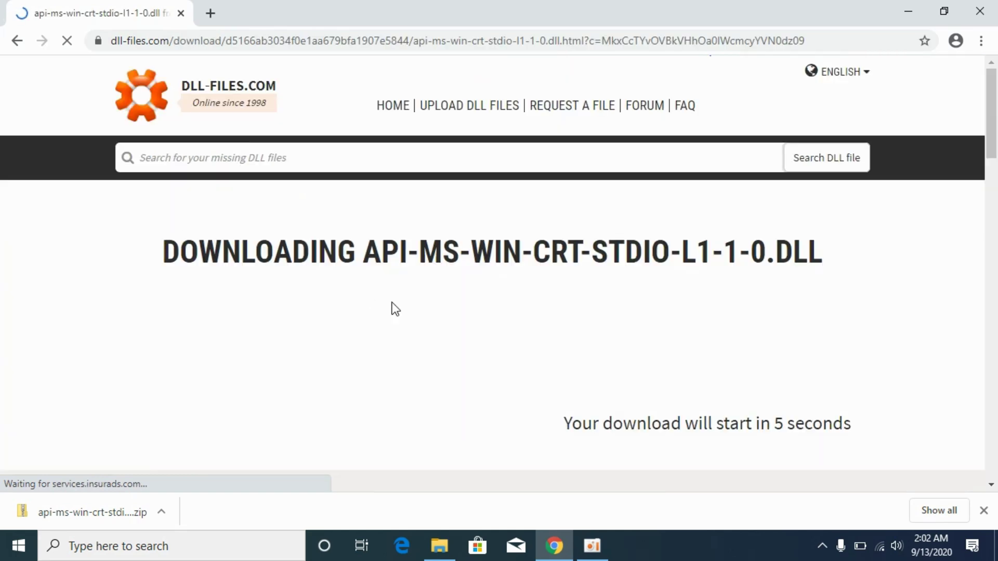
scroll(413, 316, "down", 3)
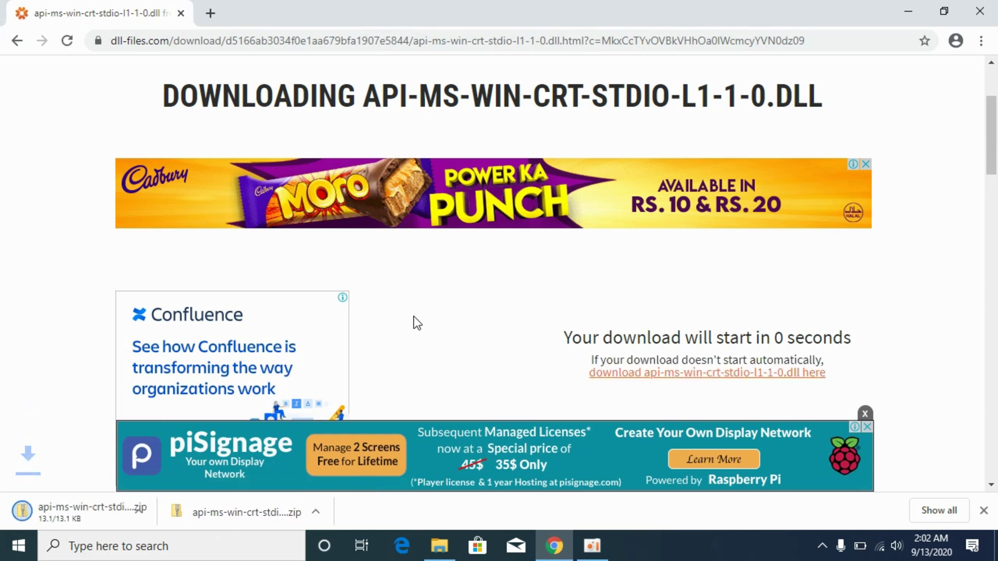
left_click(17, 40)
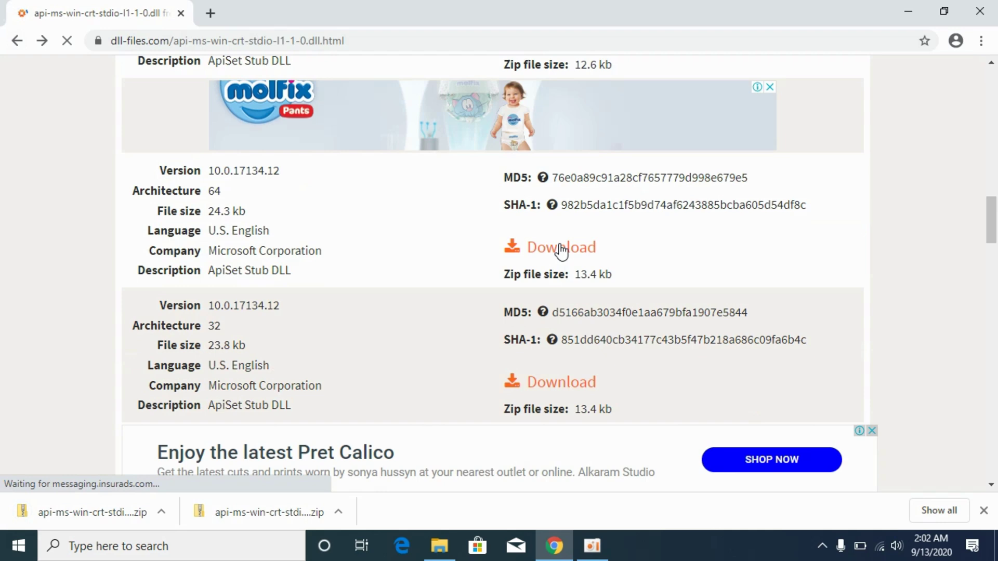
left_click(561, 249)
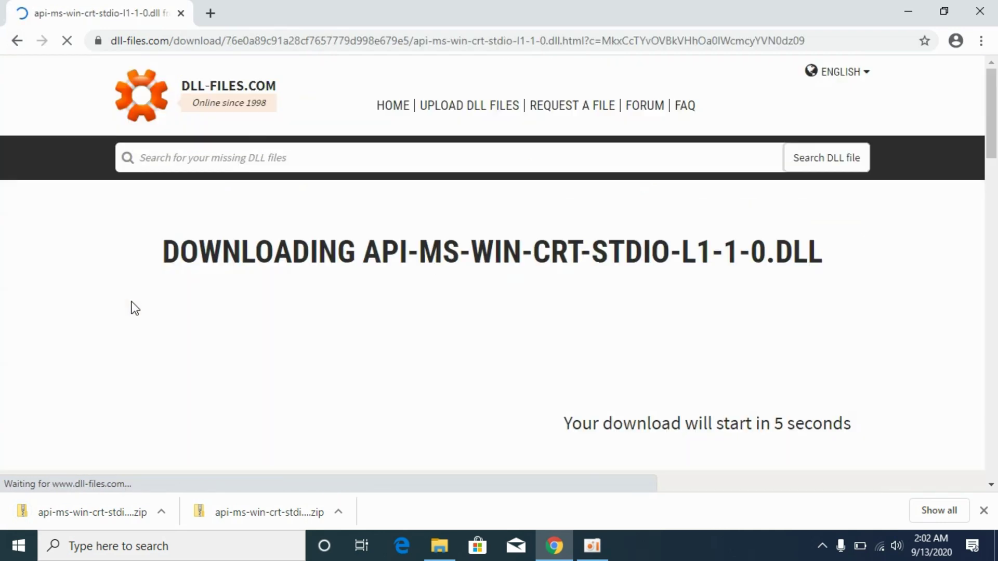
scroll(616, 357, "down", 3)
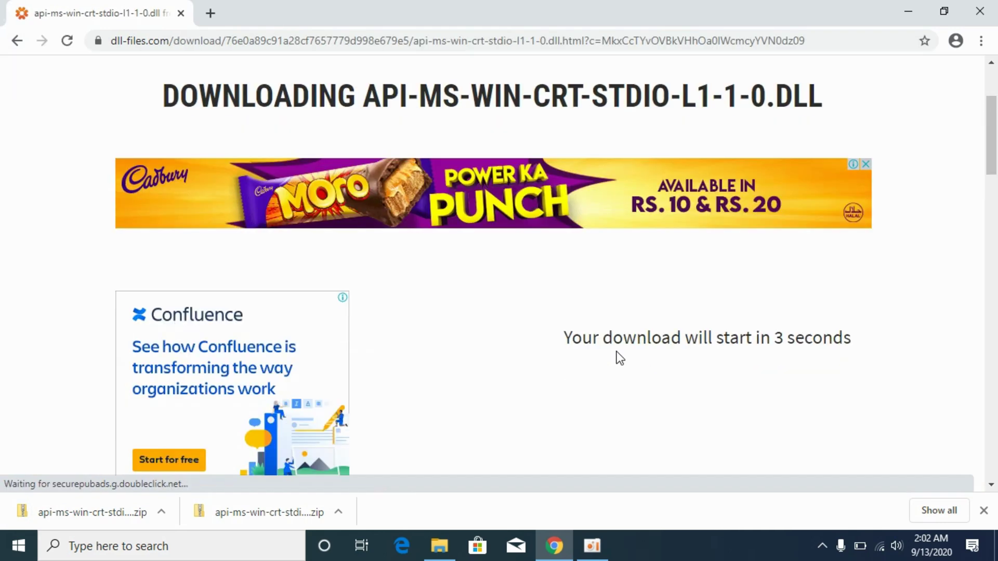
left_click_drag(686, 341, 873, 349)
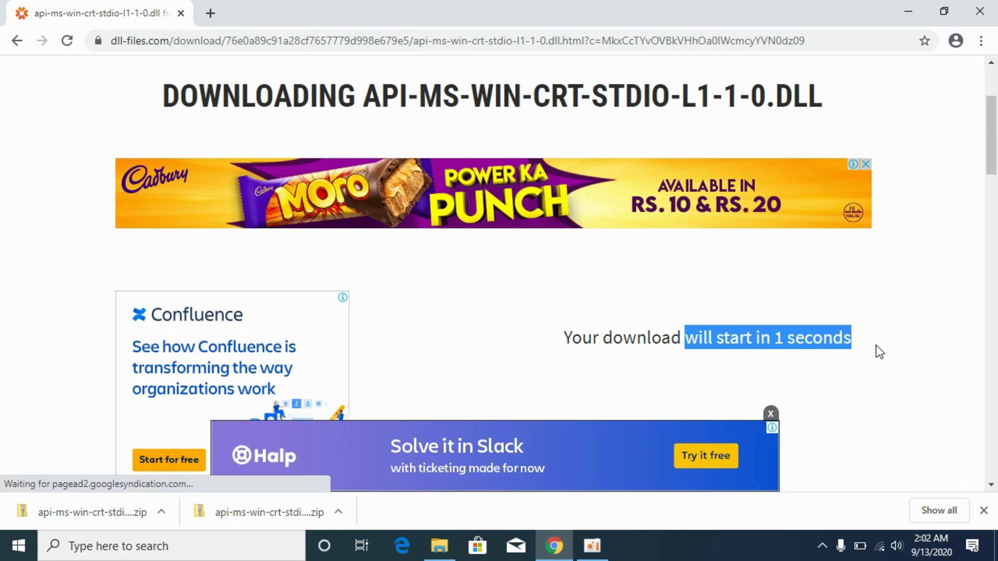
Copy the dll from the first downloaded api-ms-win-crt-stdio-l1-1-0 zip in Downloads
left_click(439, 551)
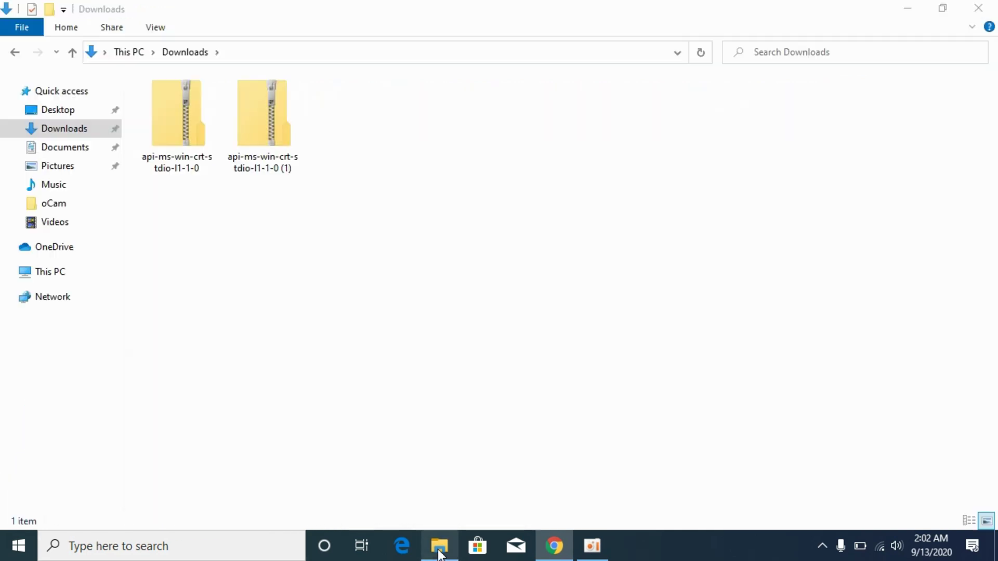
left_click(204, 127)
left_click(272, 119)
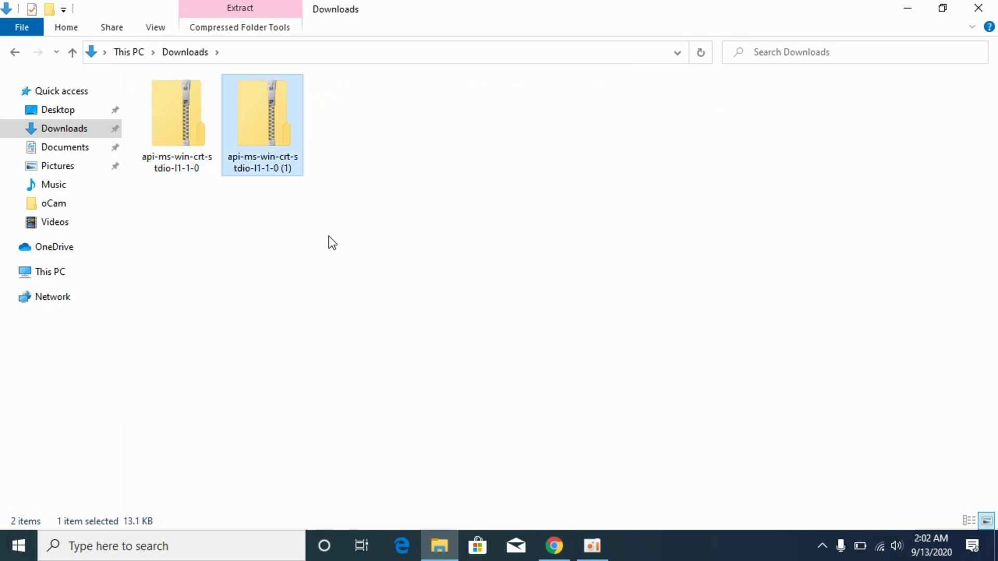
left_click(214, 255)
left_click(173, 139)
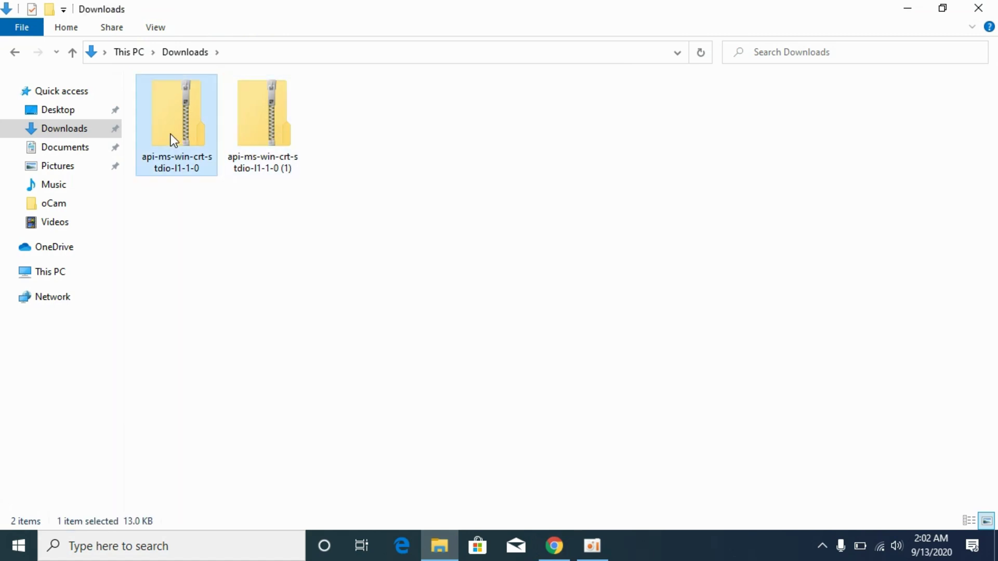
double_click(170, 133)
left_click(191, 102)
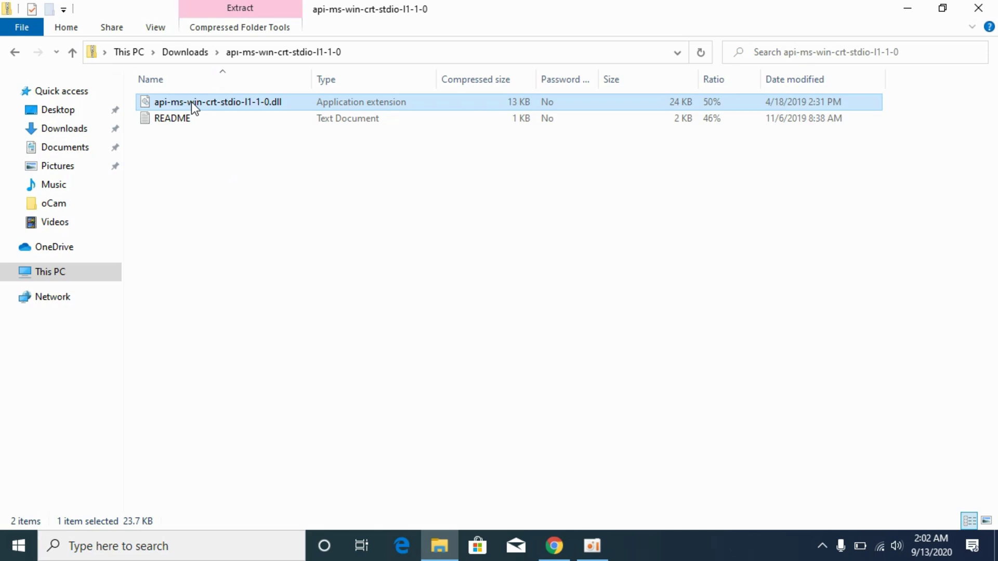
right_click(191, 102)
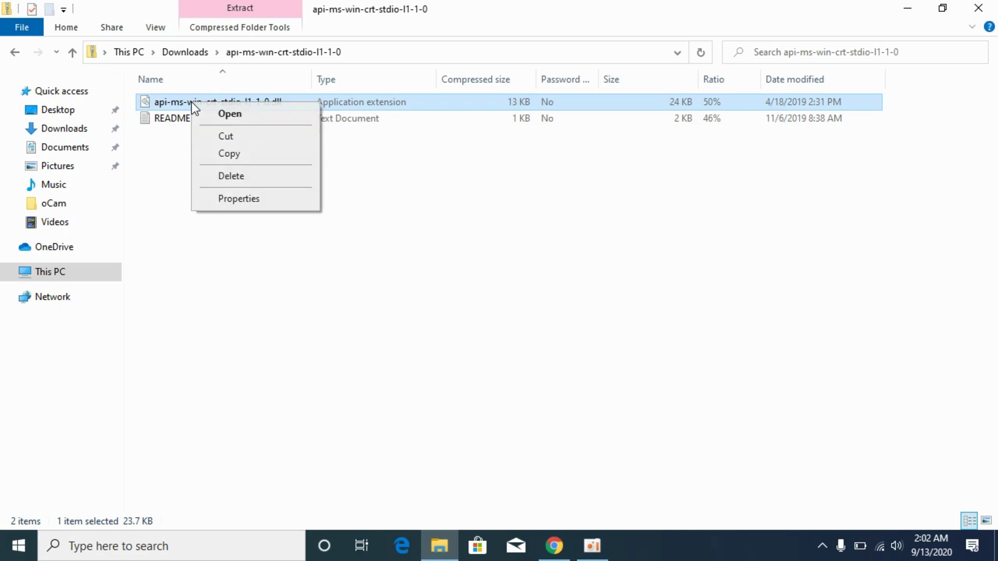
left_click(247, 159)
Navigate through This PC and Local Disk (C:) into C:\Windows\SysWOW64
left_click(61, 273)
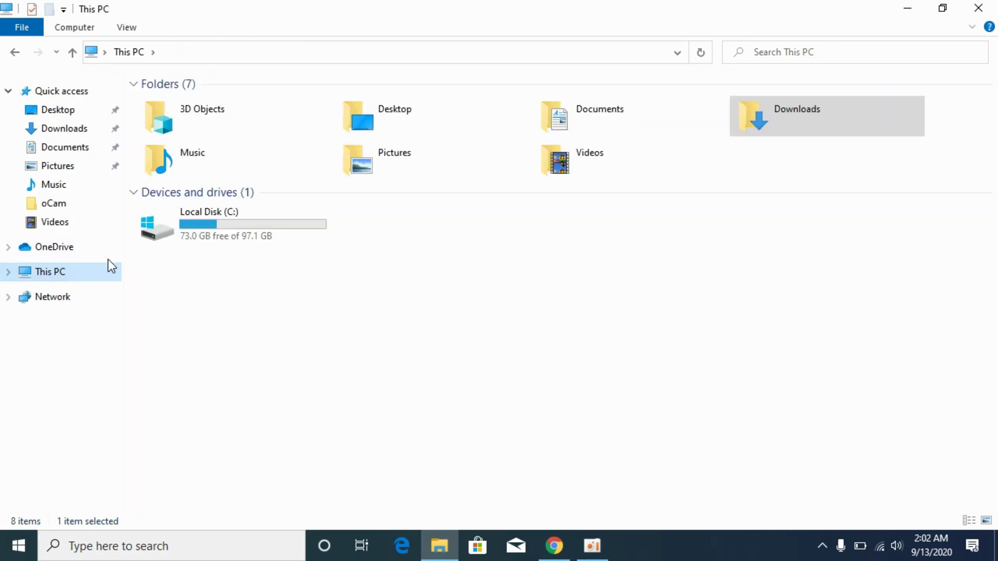
left_click(183, 220)
double_click(183, 220)
double_click(185, 185)
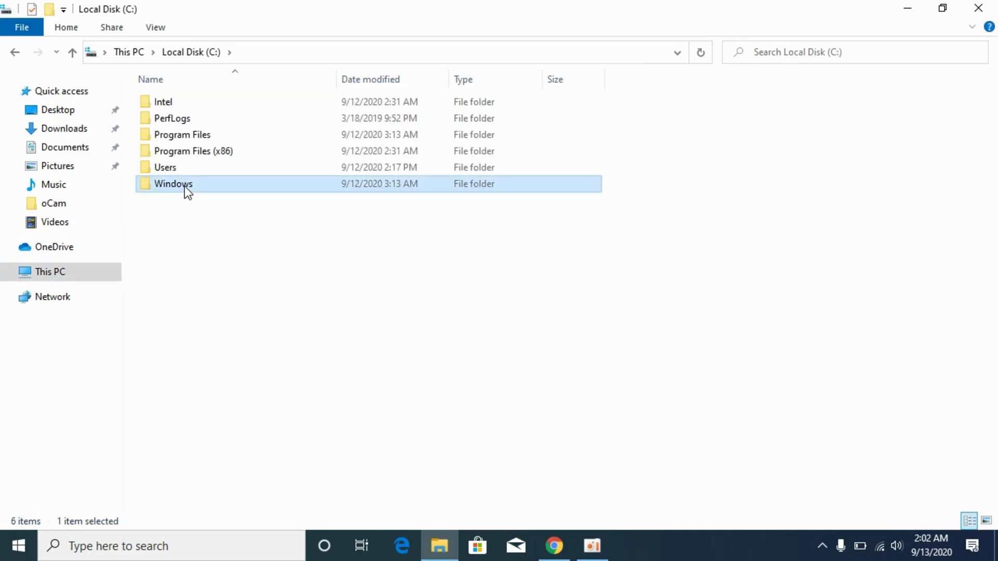
left_click_drag(986, 172, 973, 401)
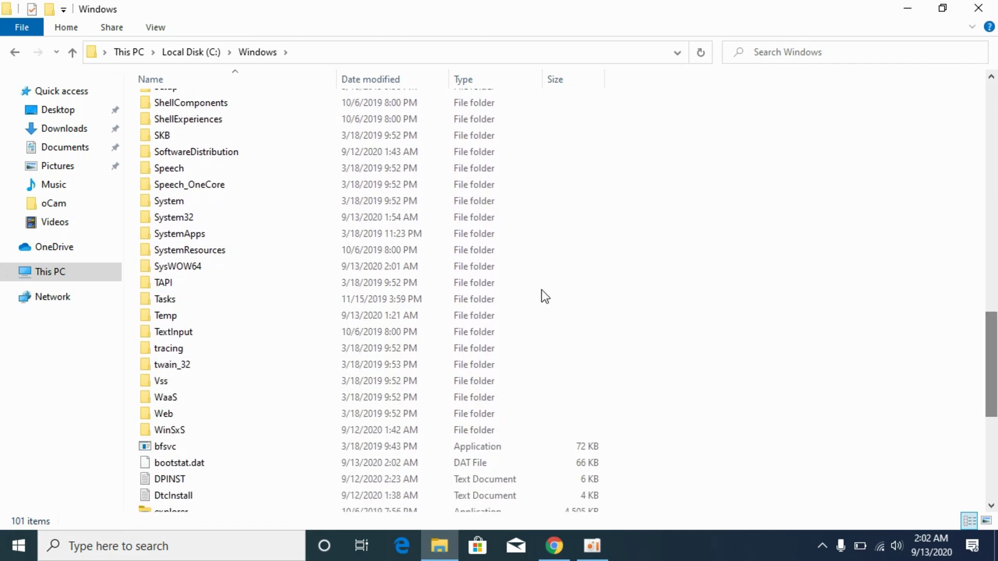
left_click(185, 267)
double_click(184, 268)
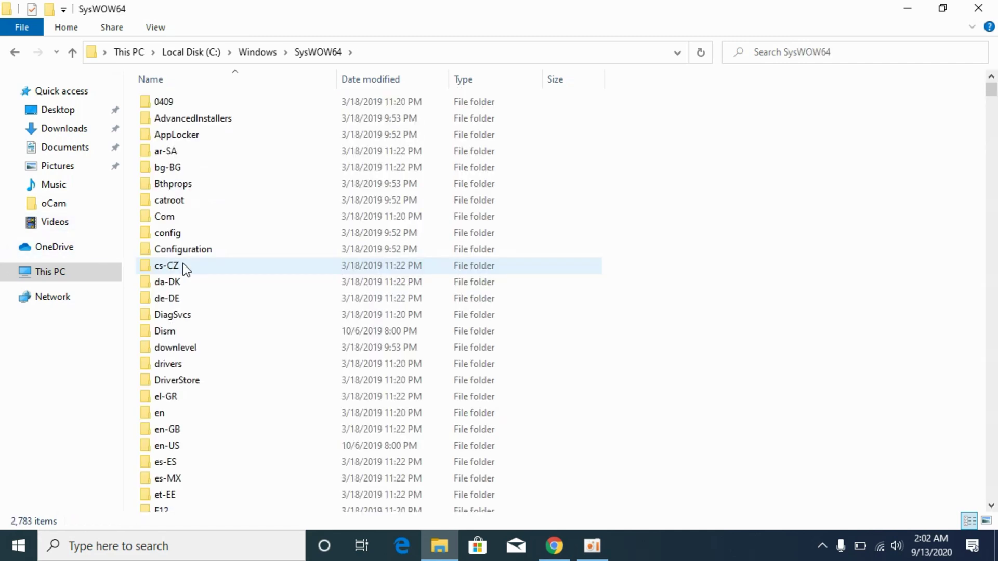
Paste the dll into SysWOW64, replacing the existing file with administrator permission
right_click(844, 181)
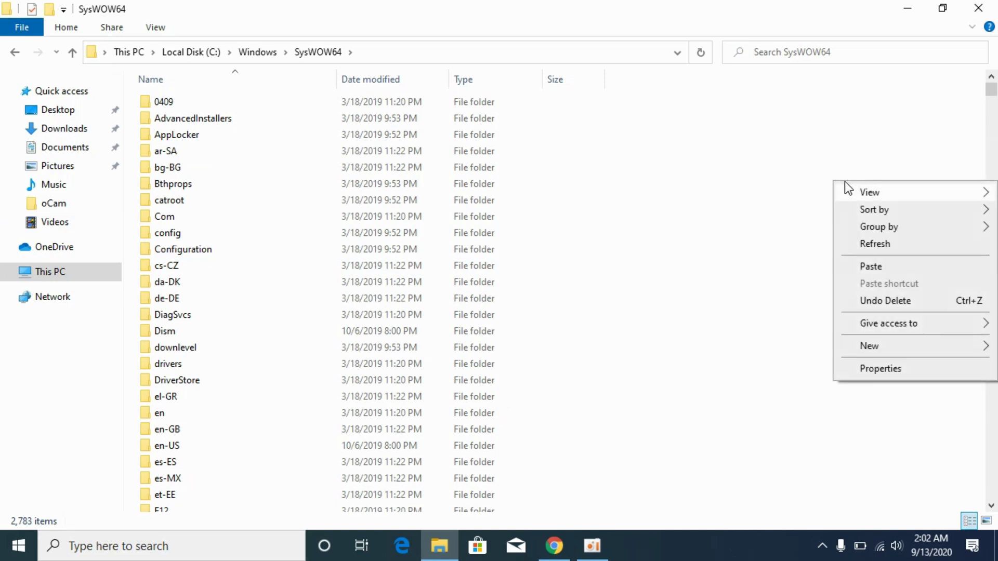
left_click(863, 266)
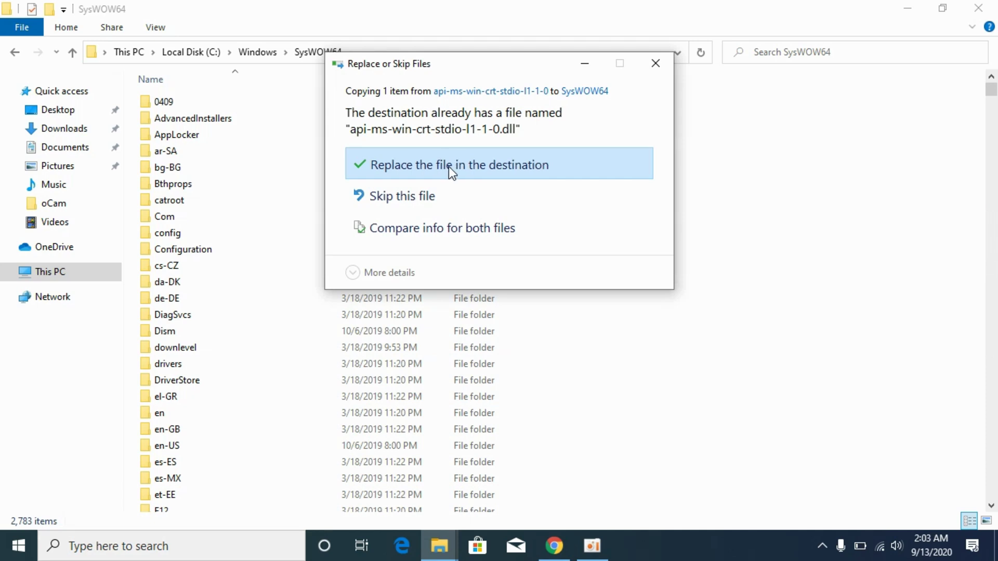
left_click(448, 167)
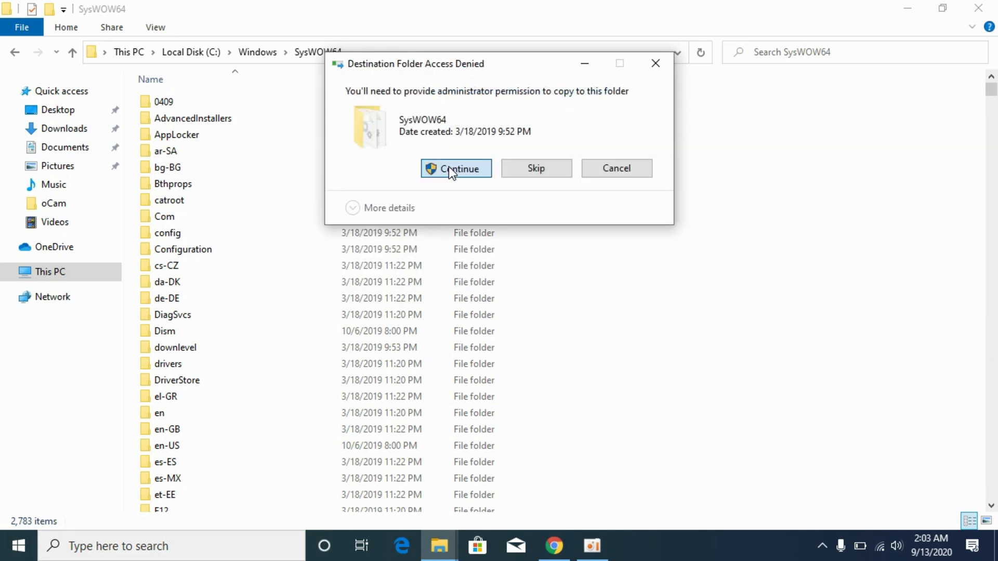
left_click(449, 167)
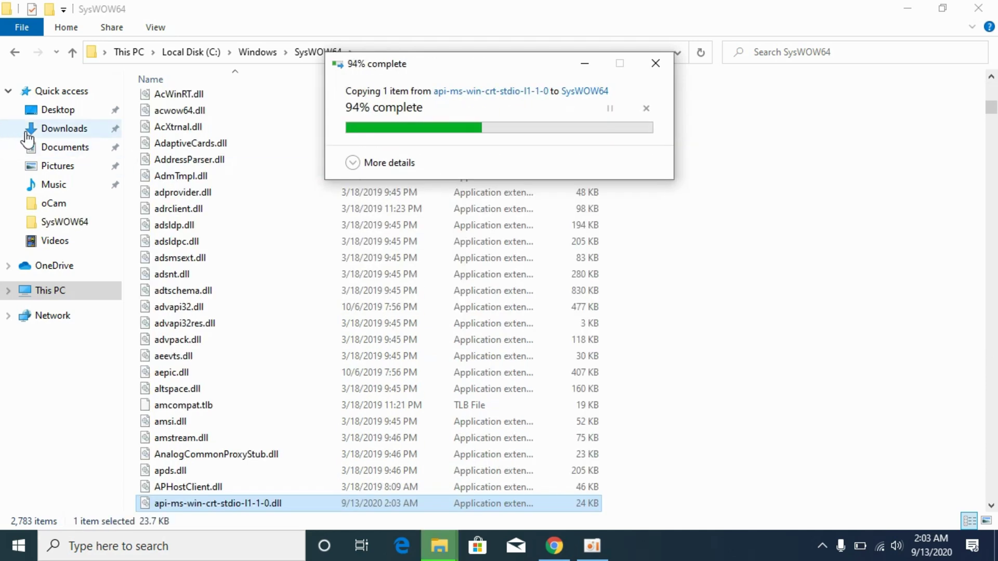
Open Downloads in a new window and copy the dll from the (1) zip
left_click(11, 54)
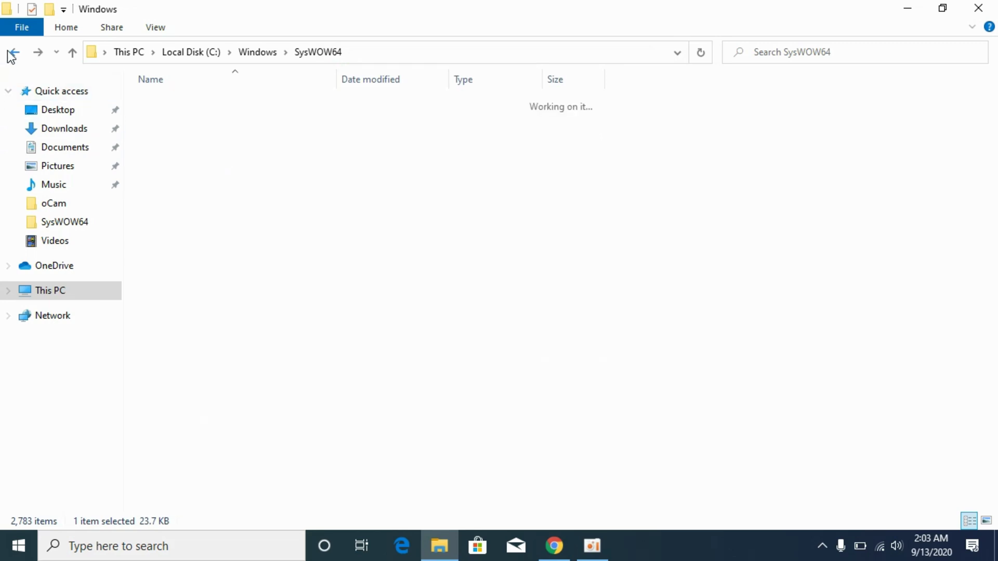
right_click(60, 133)
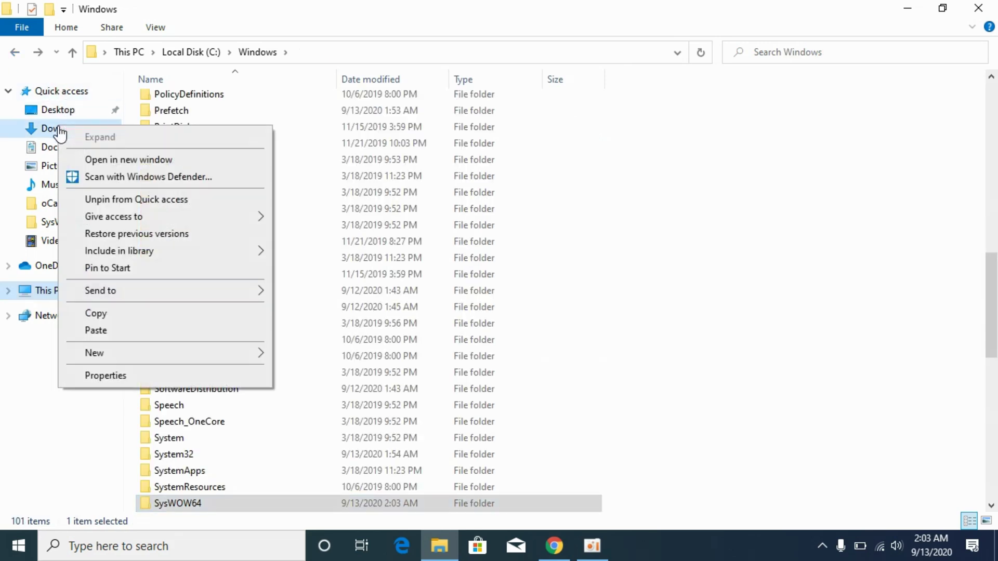
left_click(111, 160)
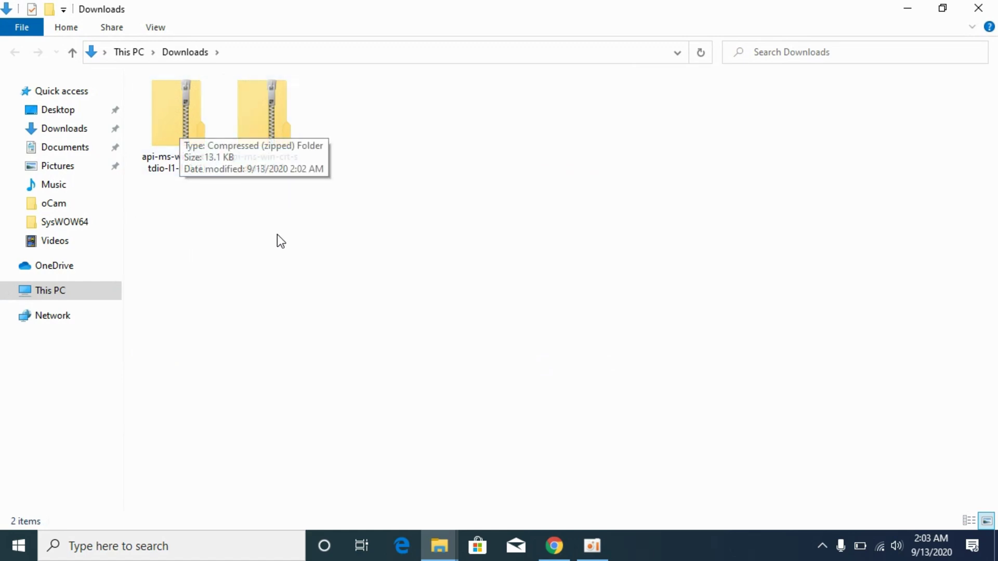
left_click(195, 137)
double_click(177, 122)
left_click(182, 99)
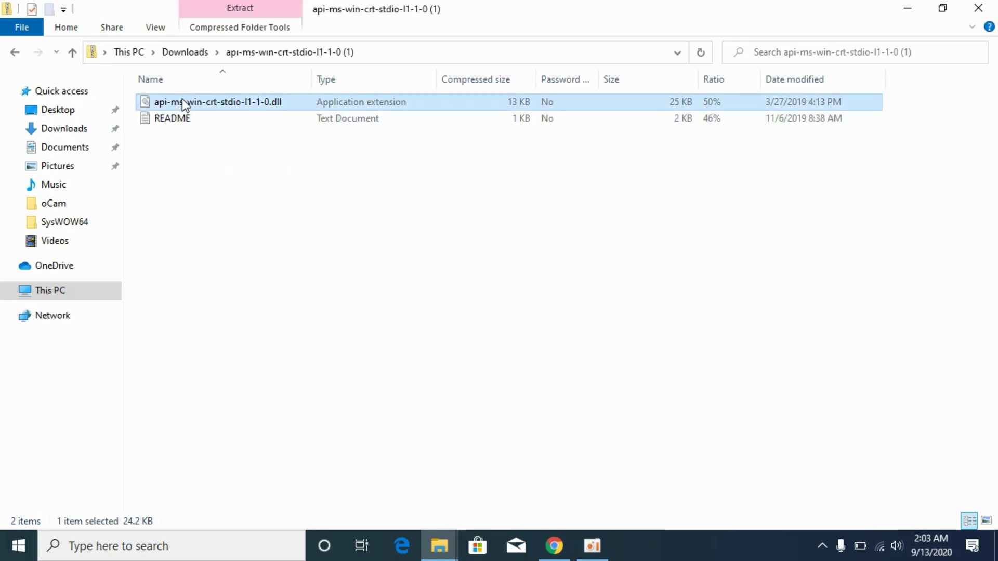
right_click(179, 102)
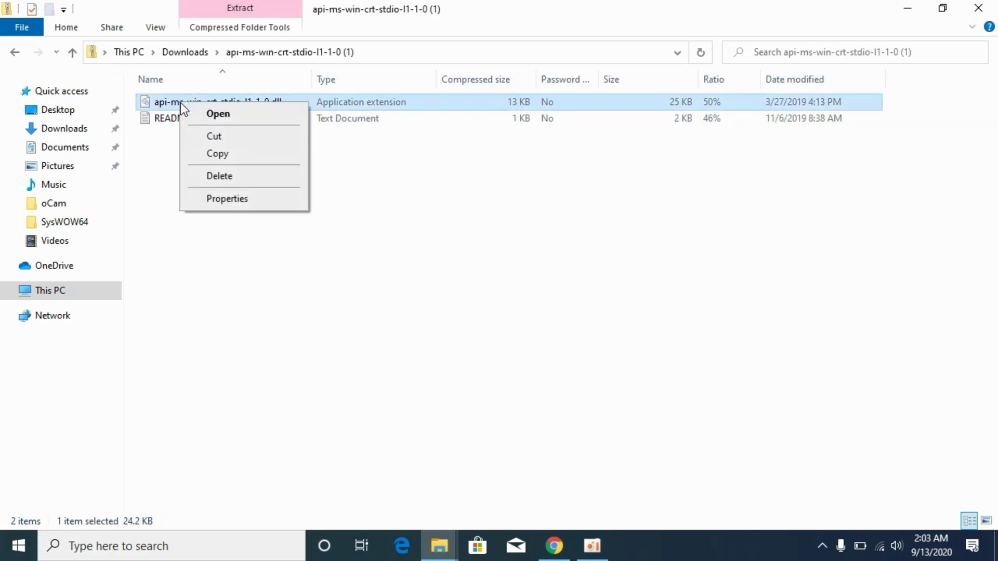
left_click(235, 155)
Paste the dll into C:\Windows\System32 with administrator permission
left_click_drag(356, 17, 558, 197)
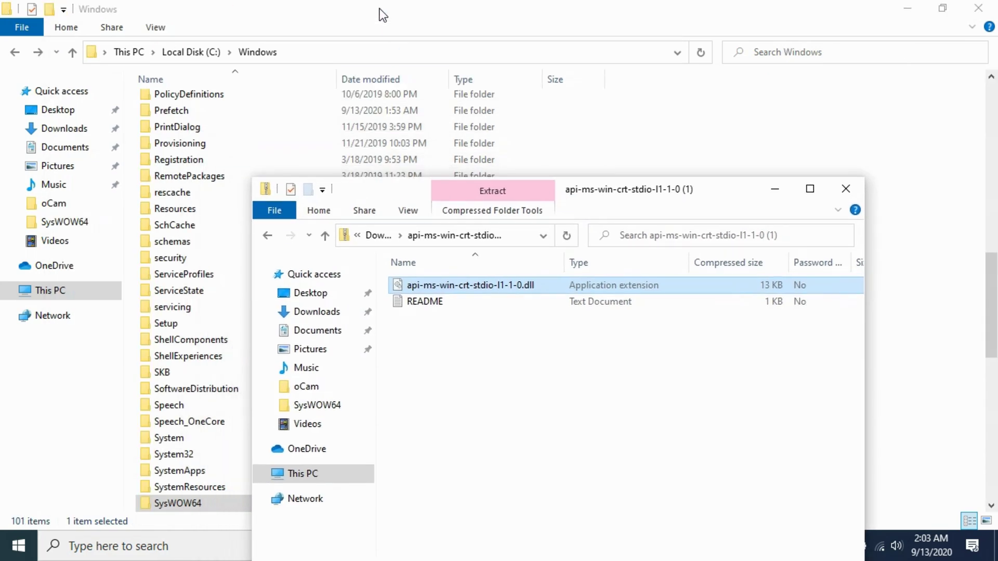
left_click(379, 11)
scroll(289, 272, "down", 2)
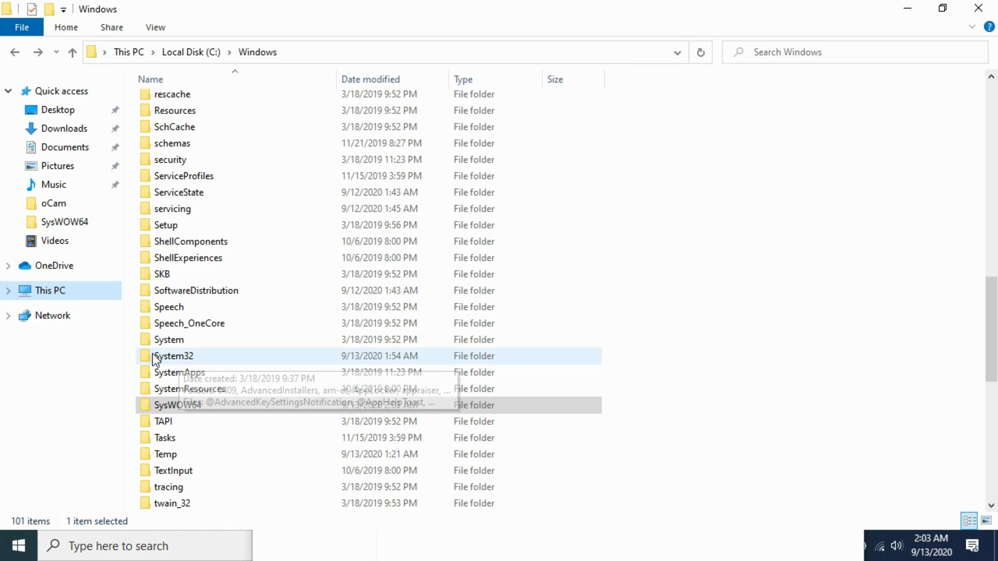
double_click(187, 355)
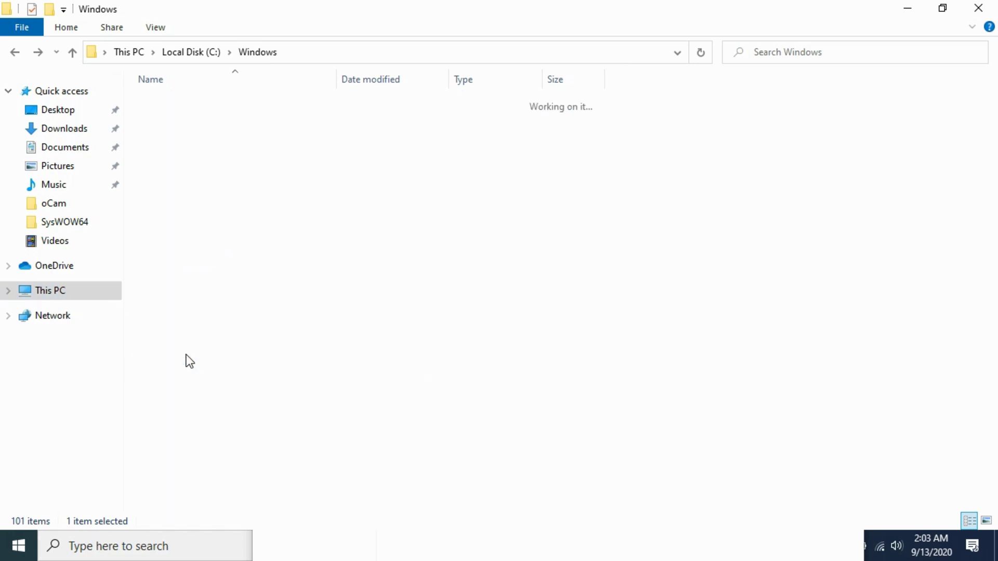
right_click(826, 165)
left_click(866, 250)
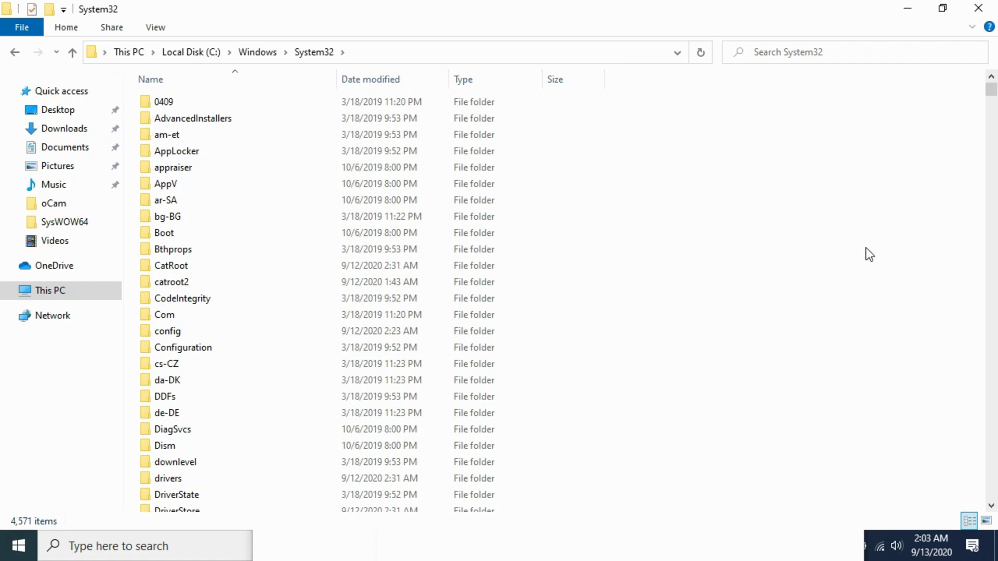
left_click(467, 170)
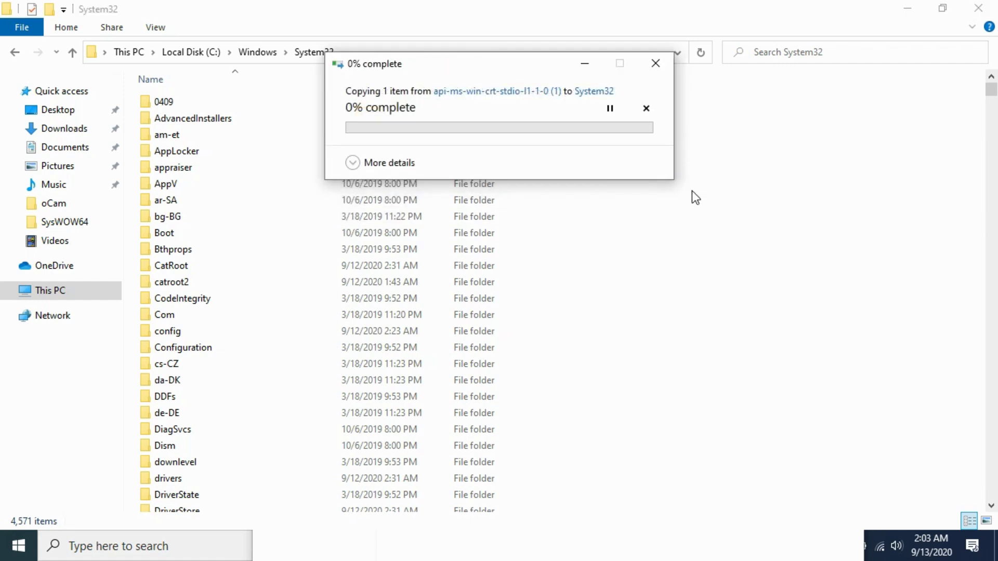